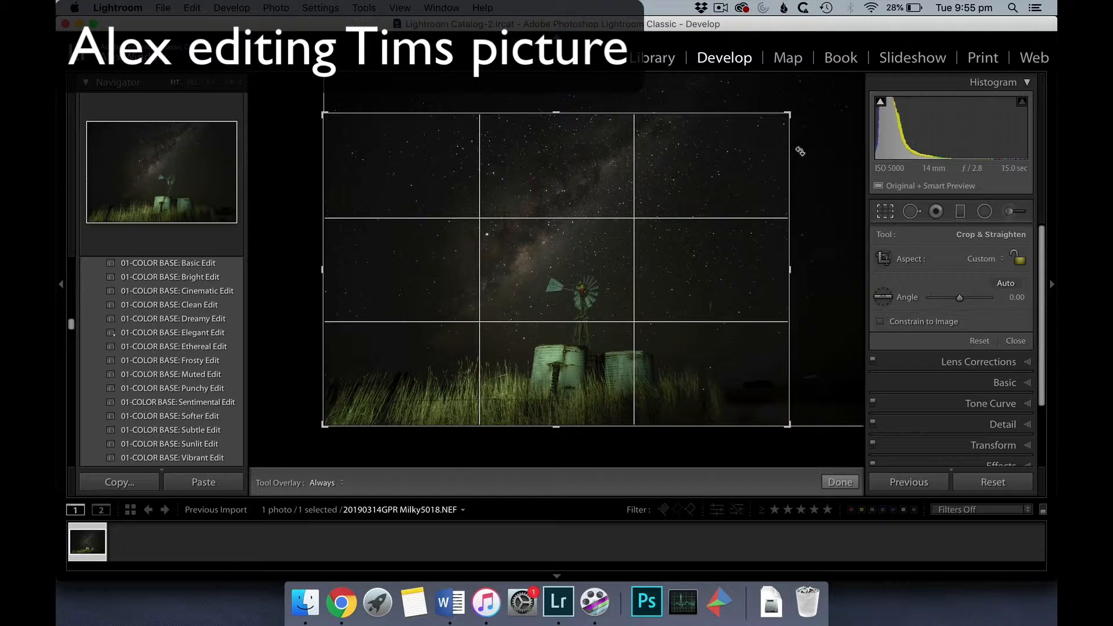
Adjust the crop's right and top edges around the windmill and water tanks, and apply the crop.
left_click_drag(792, 270, 891, 274)
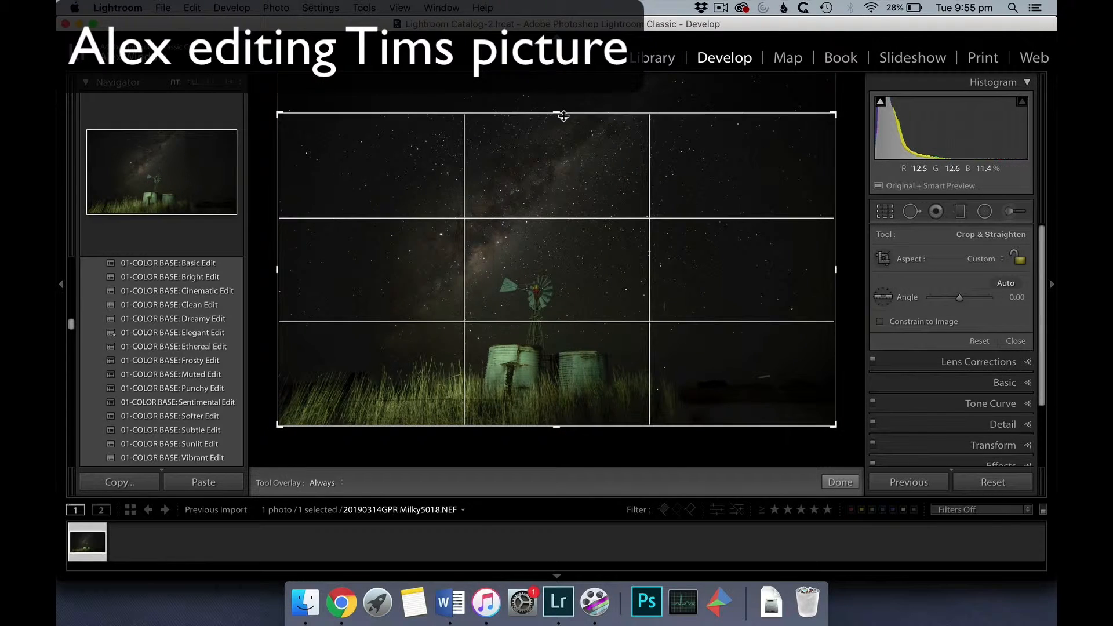
mouse_move(560, 113)
left_mouse_down()
mouse_move(562, 80)
mouse_move(563, 113)
left_mouse_up()
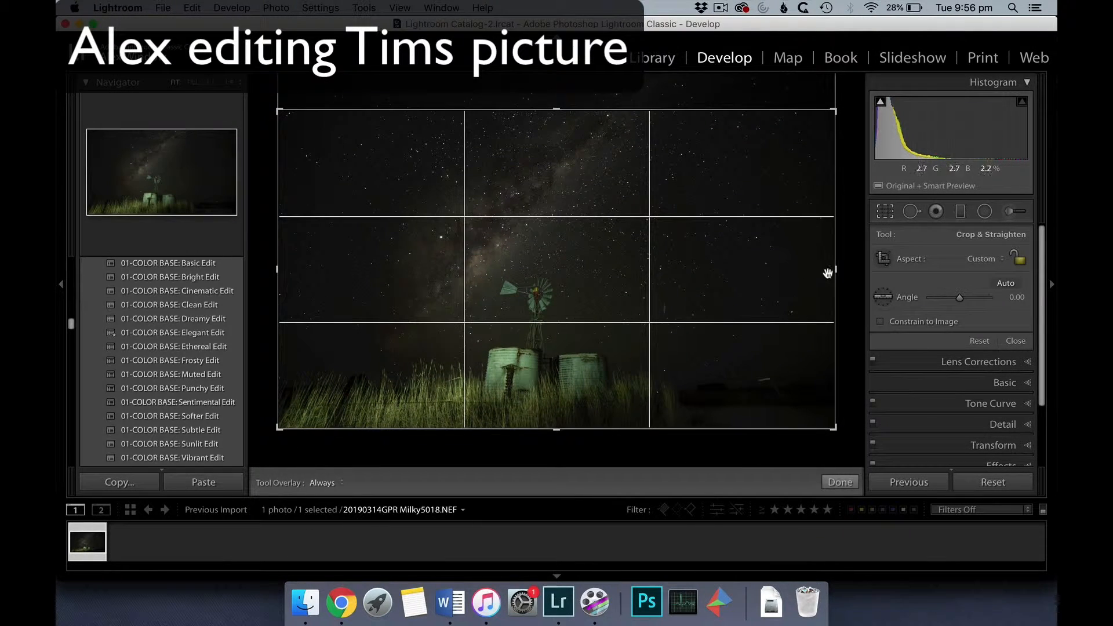
left_click_drag(833, 269, 779, 285)
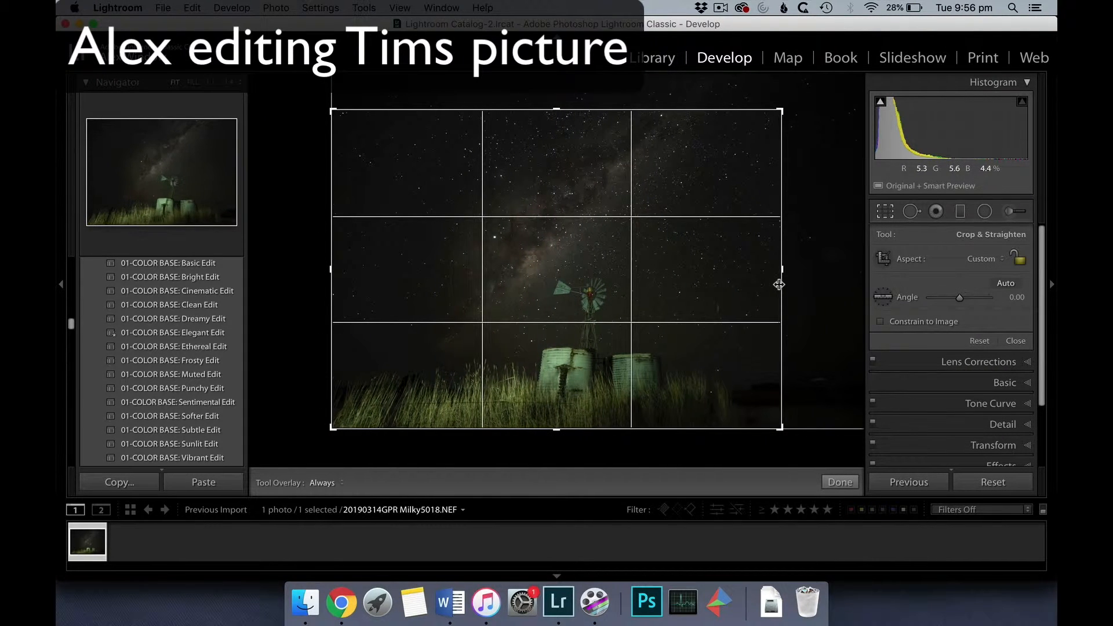
key("Return")
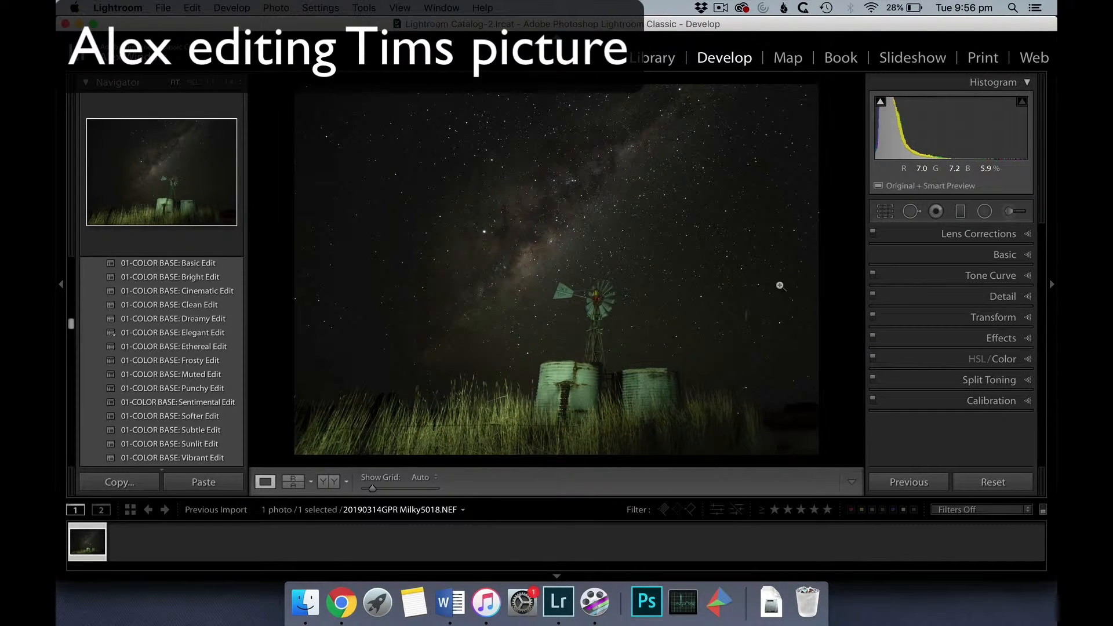
Send the cropped photo from Lightroom to Adobe Photoshop CC 2019 for editing.
right_click(662, 250)
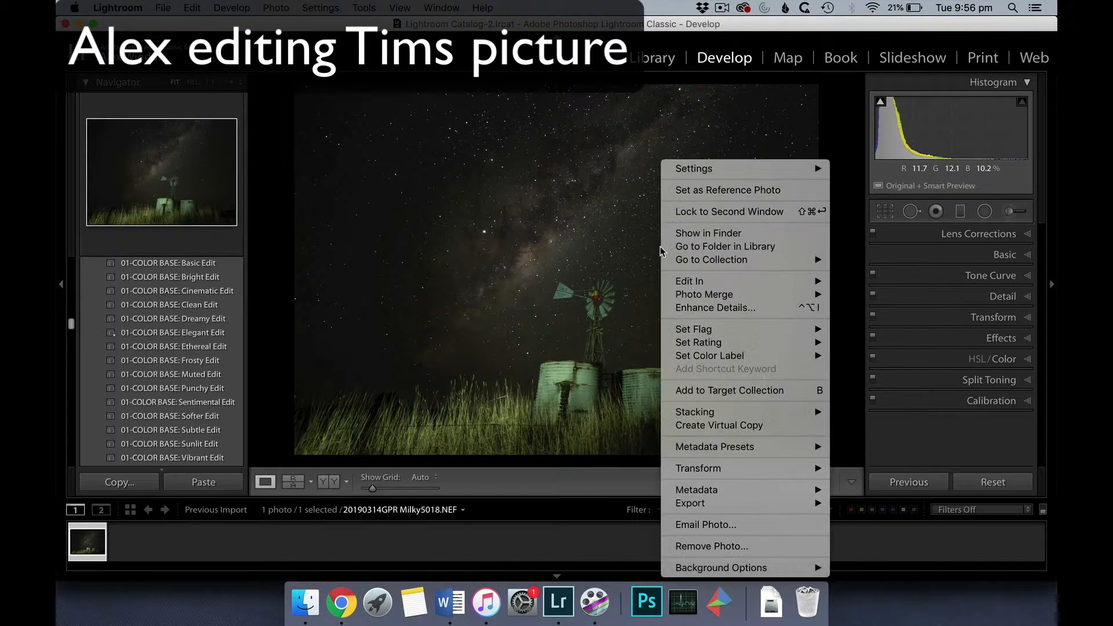
mouse_move(704, 282)
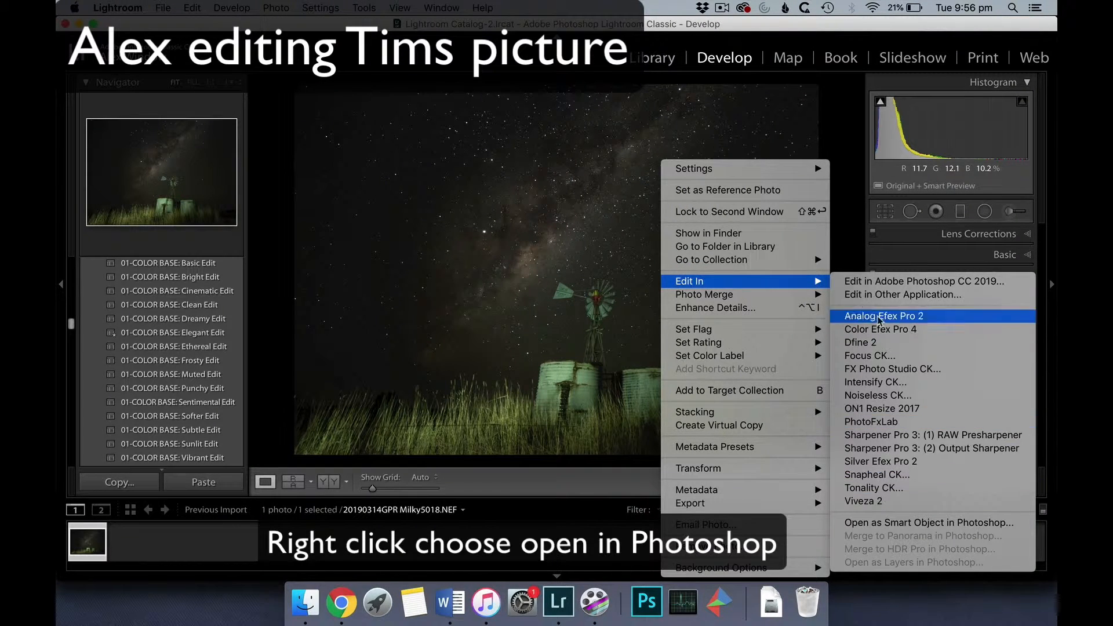
left_click(878, 281)
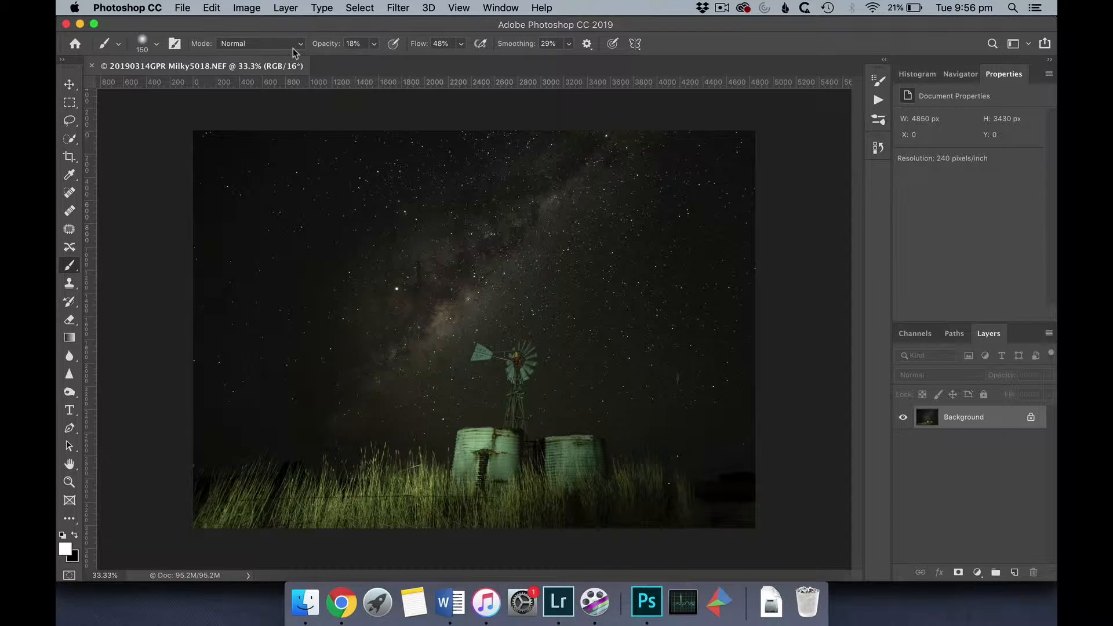
Remove the photo's color cast by applying Match Color with Neutralize enabled.
left_click(253, 13)
mouse_move(258, 47)
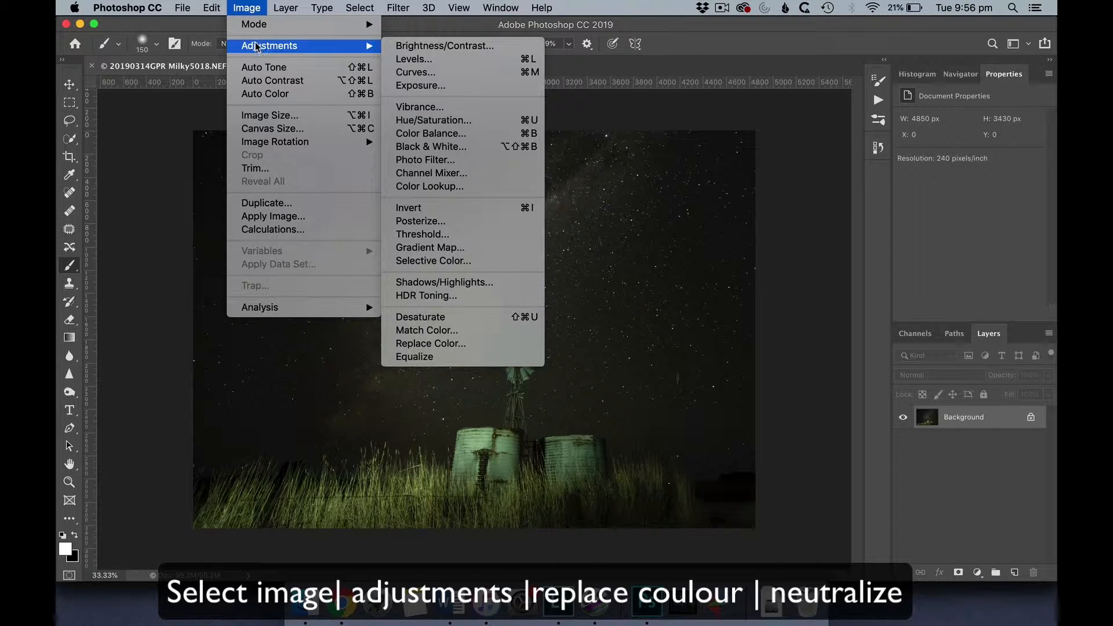
left_click(451, 332)
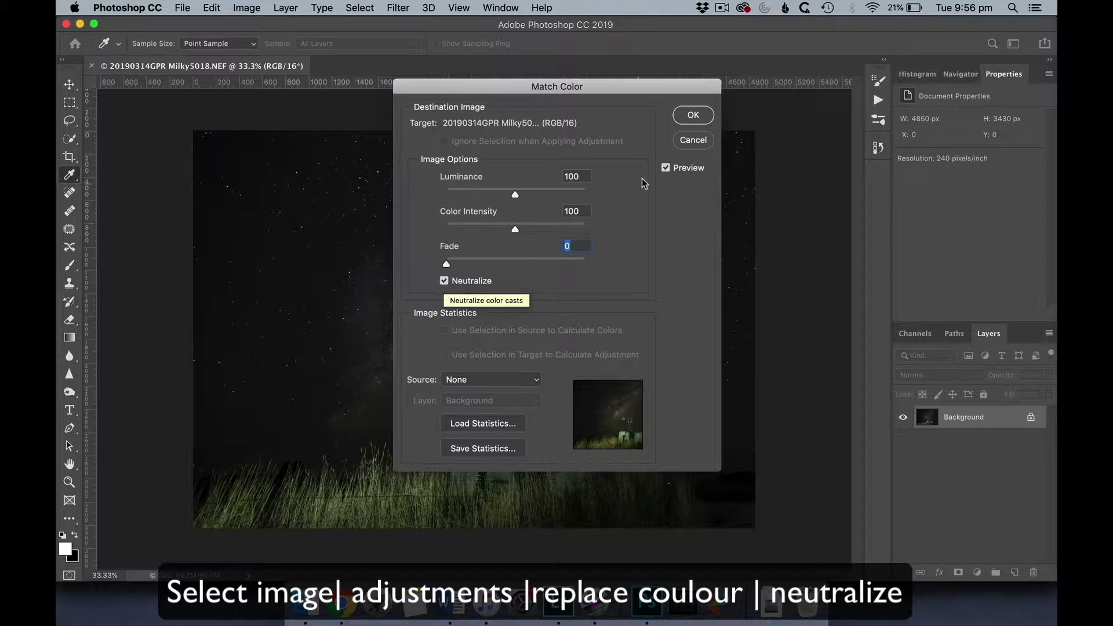
left_click_drag(569, 86, 844, 83)
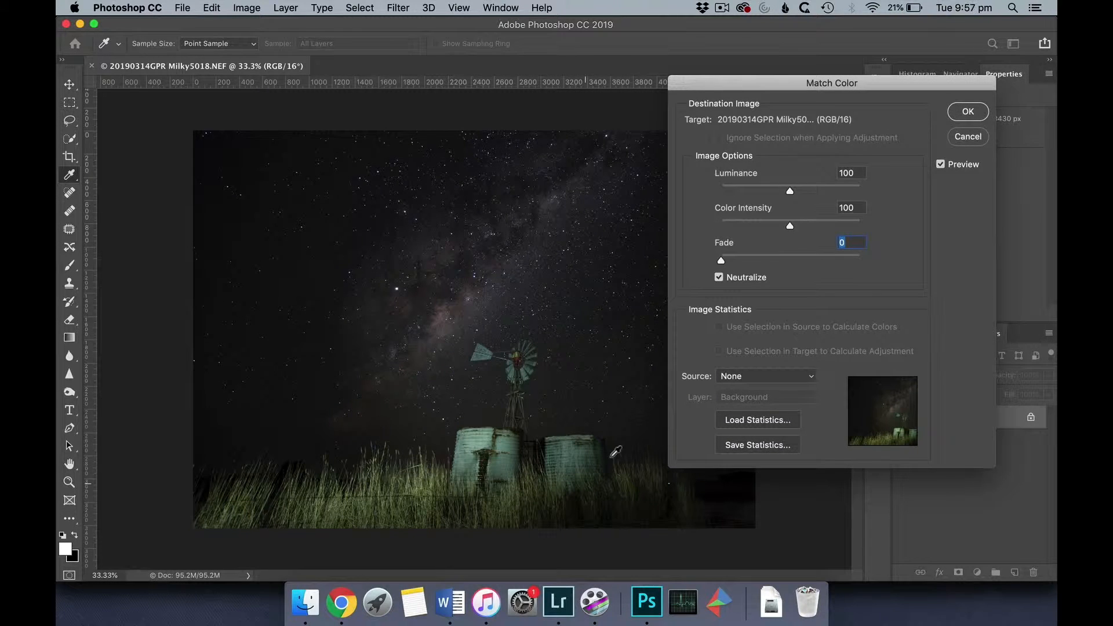
left_click(972, 112)
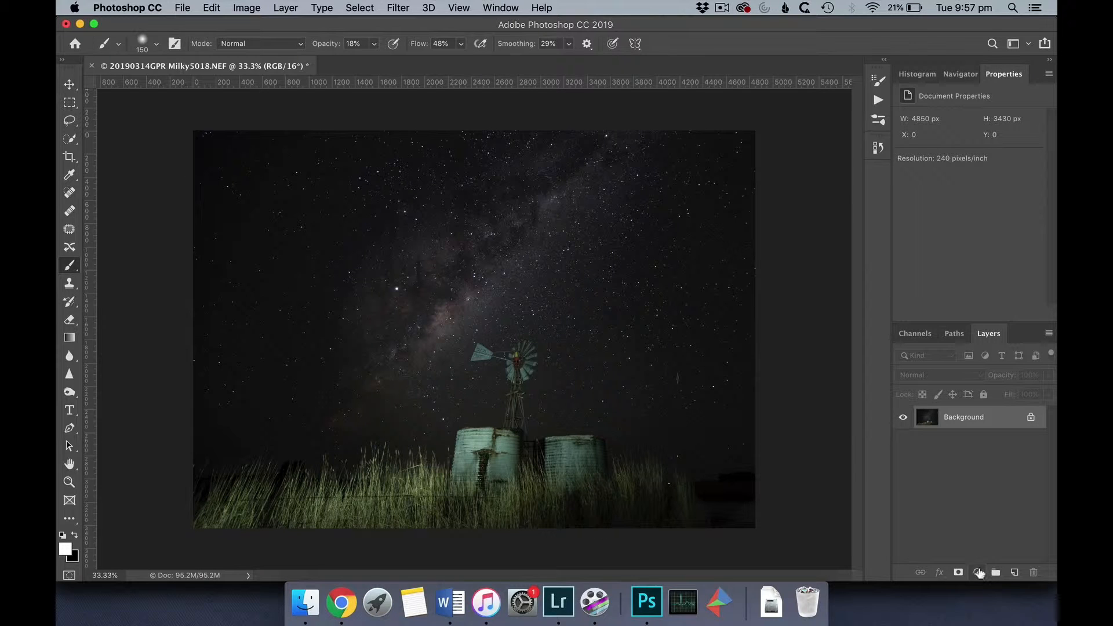
Add a Curves adjustment layer and auto-correct it with the Enhance Per Channel Contrast algorithm.
left_click(979, 573)
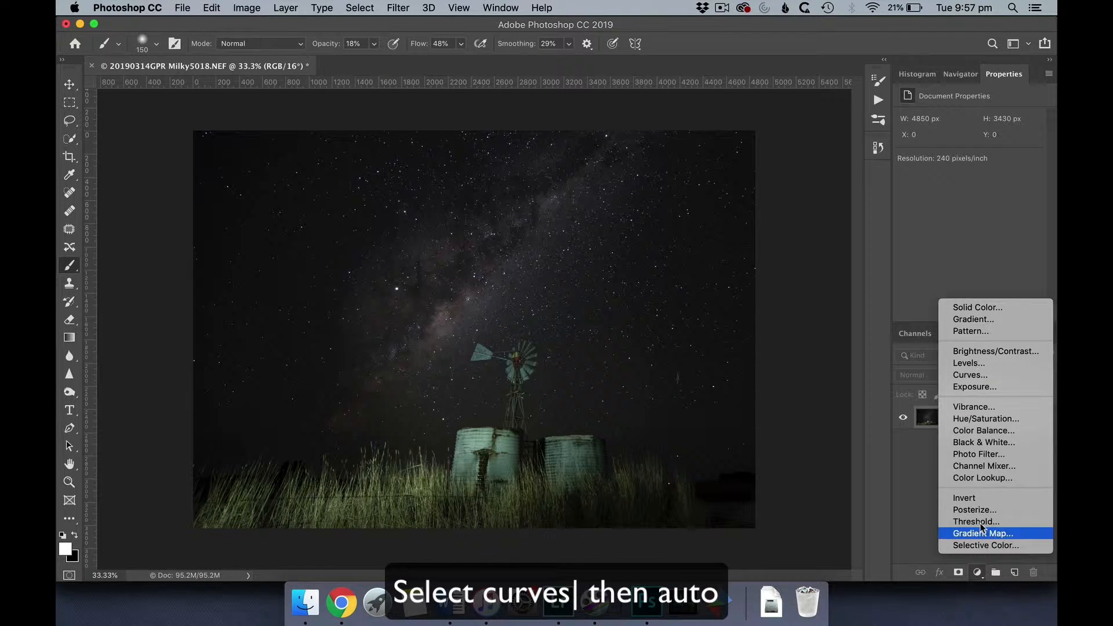
left_click(992, 376)
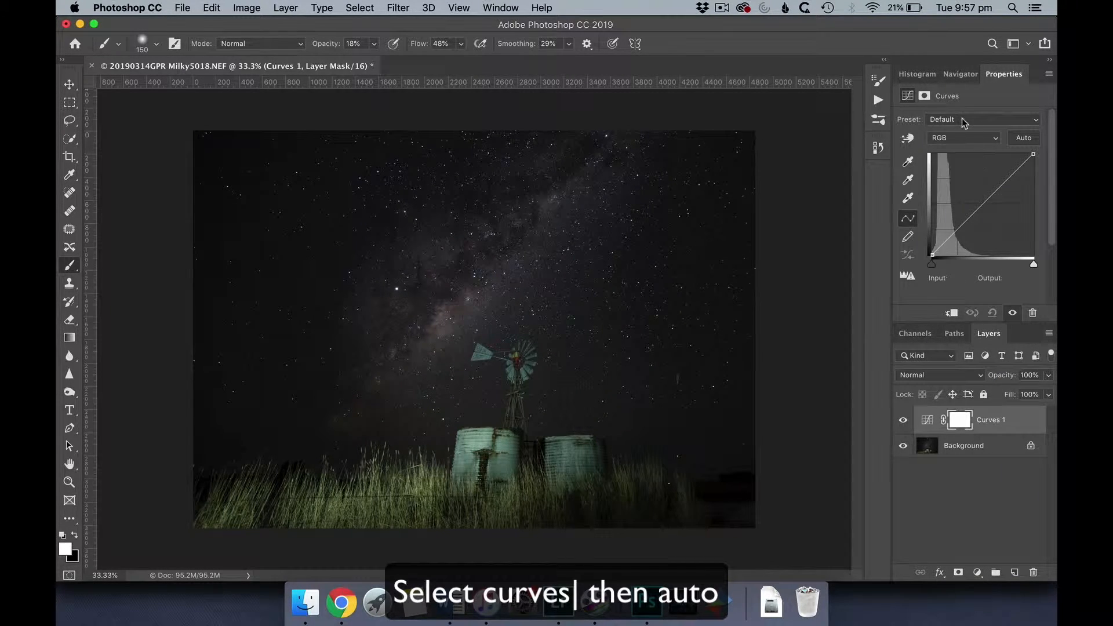
left_click(1024, 139)
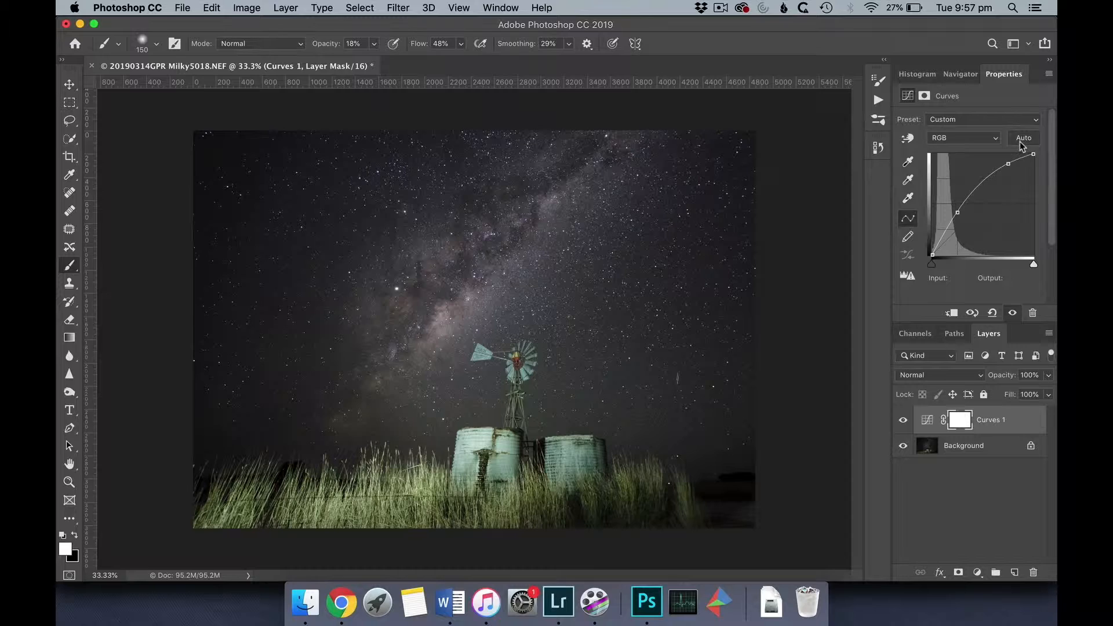
left_click(1022, 142, "alt")
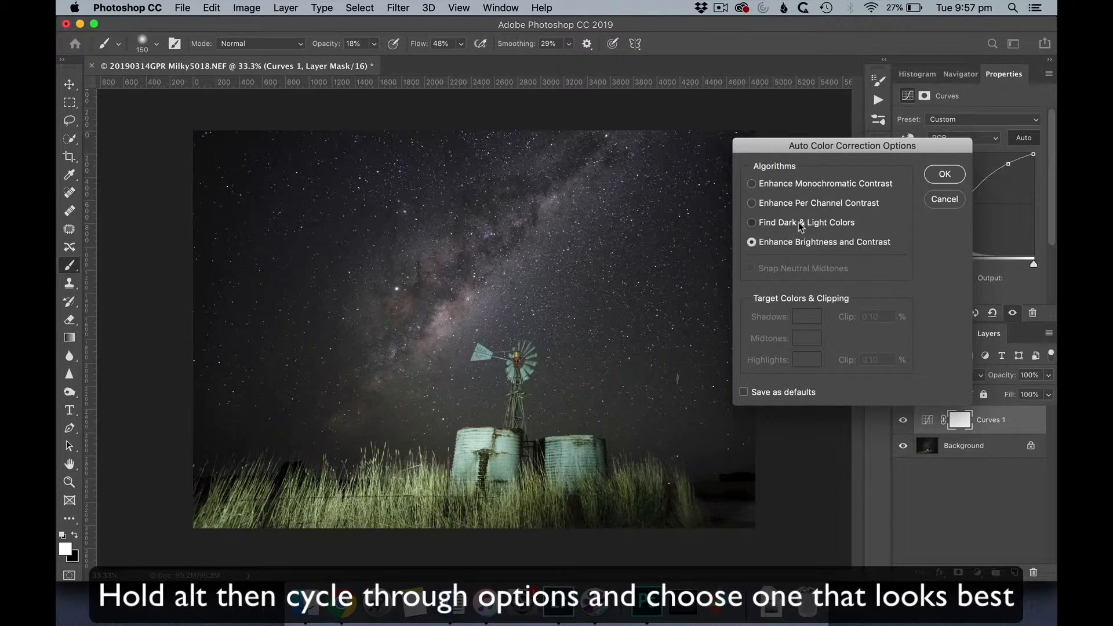
left_click(801, 224)
left_click(800, 204)
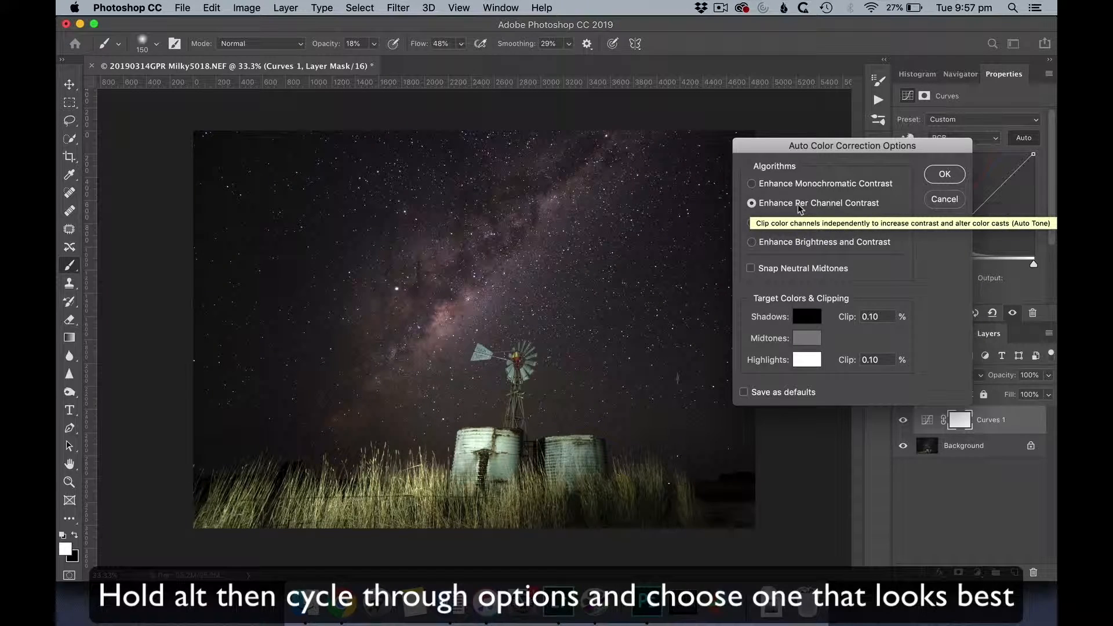
left_click(944, 175)
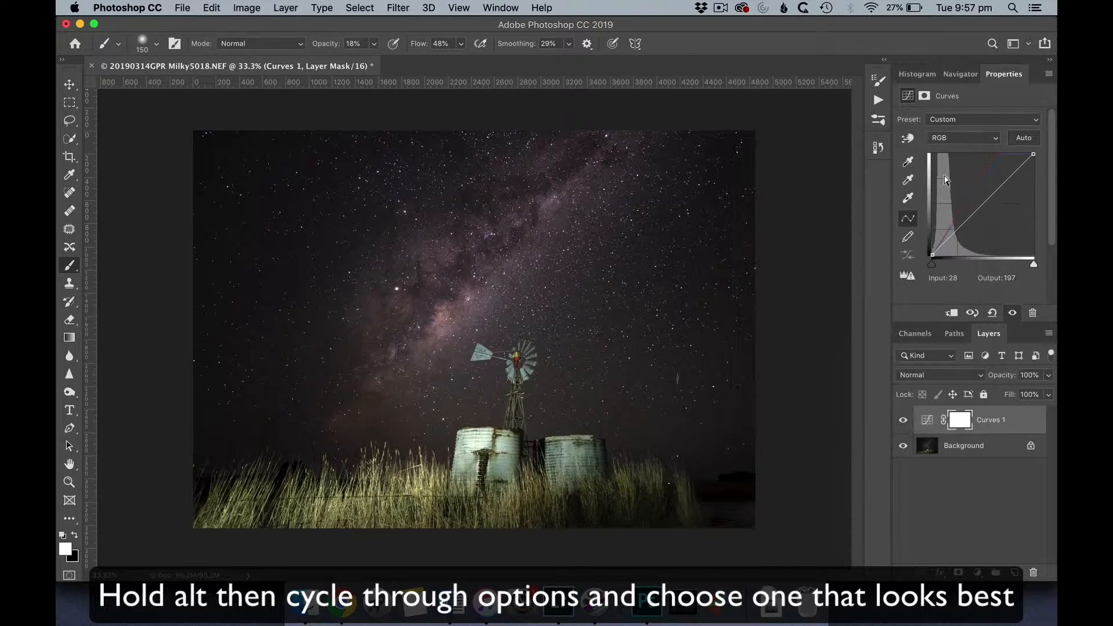
Remove the faint light streak in the sky beside the windmill from the Background layer with the content-aware Spot Healing Brush.
key("super+plus")
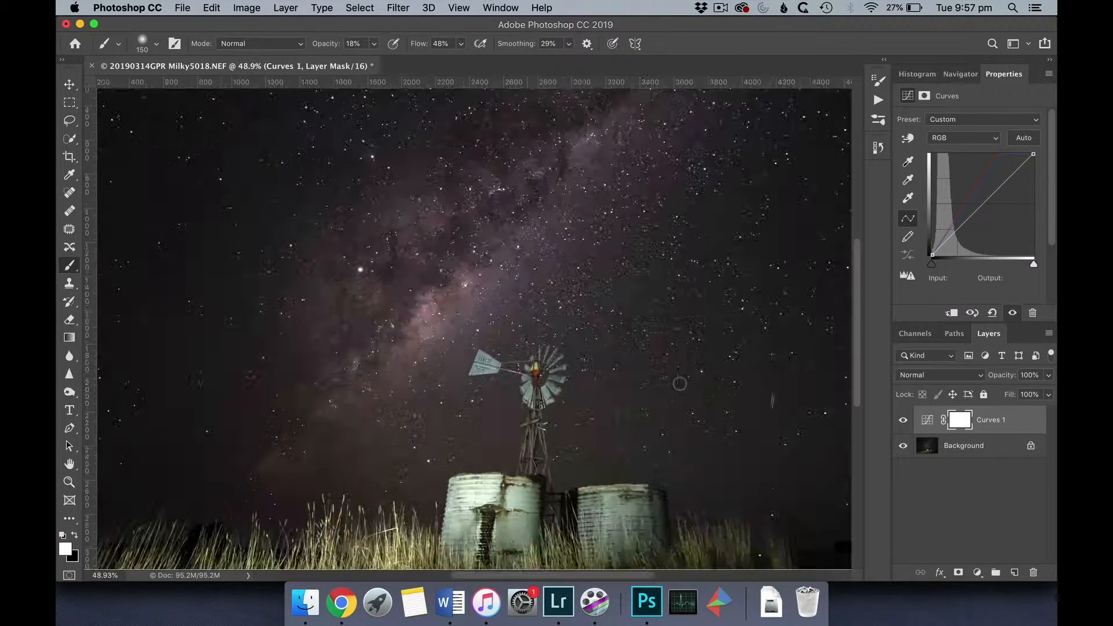
left_click_drag(445, 325, 132, 234)
key("super+r")
left_click_drag(640, 366, 434, 332)
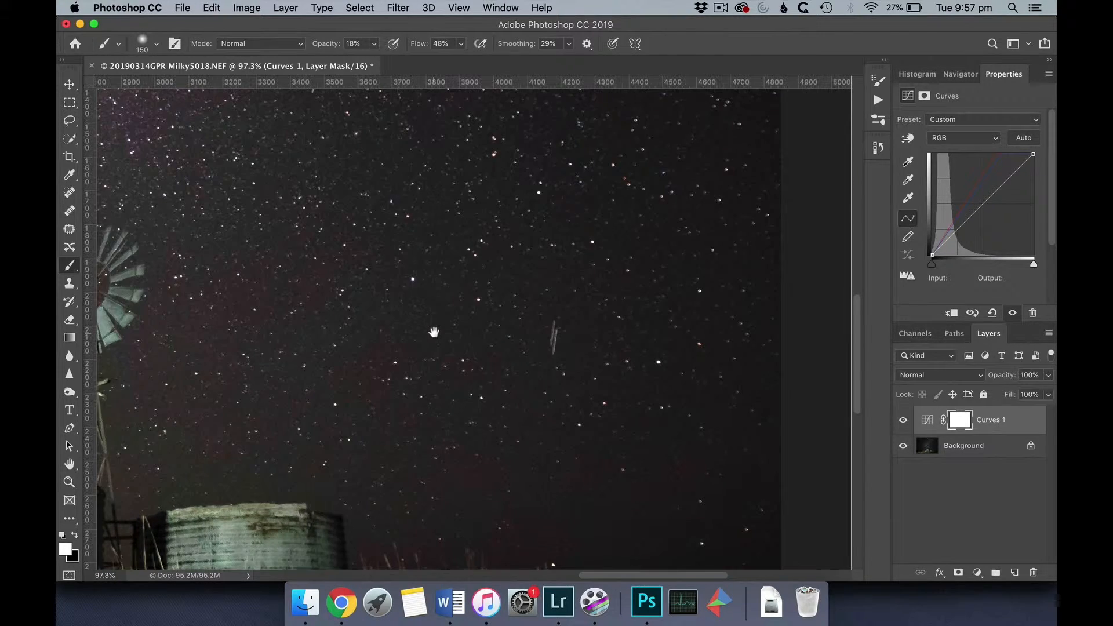
left_click(965, 449)
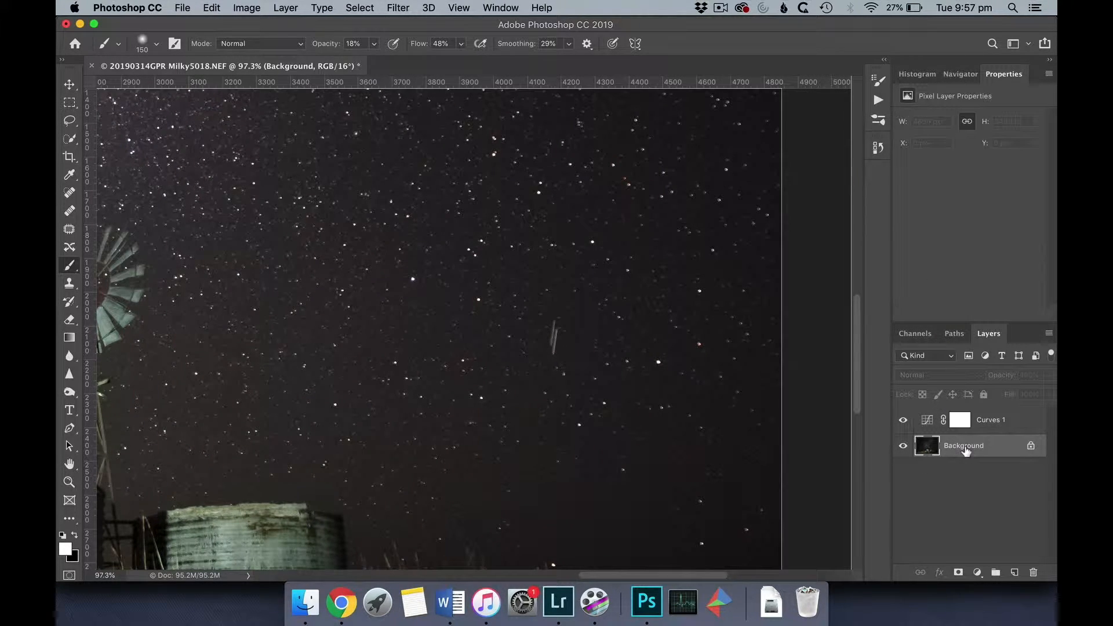
key("j")
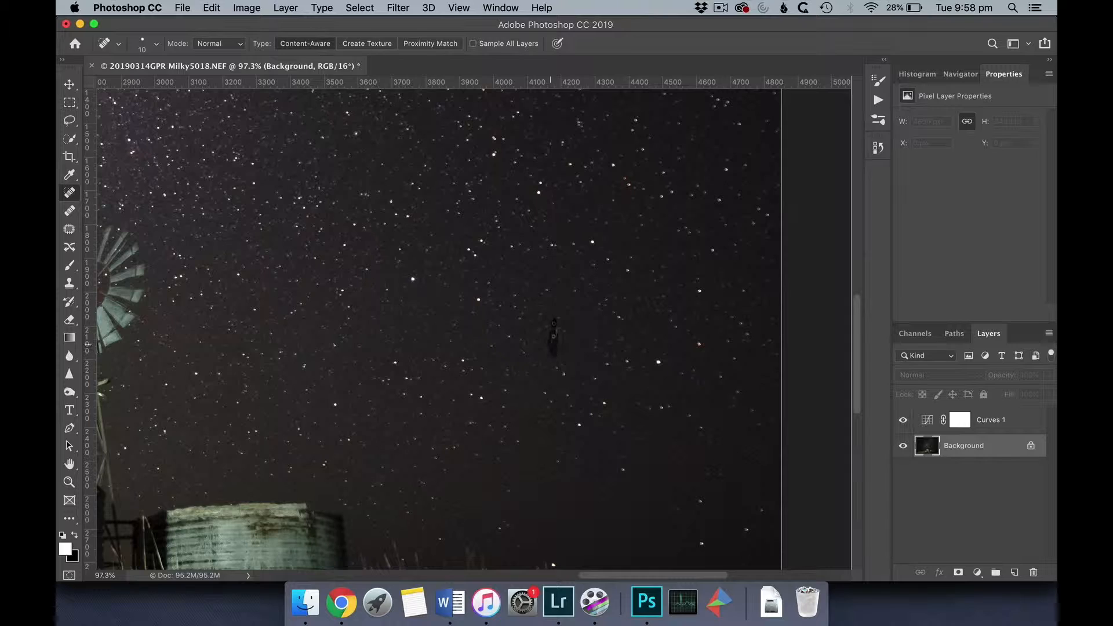
Add a second Curves layer above Curves 1, raise its midtones from input 90 to output 139, and invert its mask.
left_click(1016, 425)
scroll(591, 282, "down", 6)
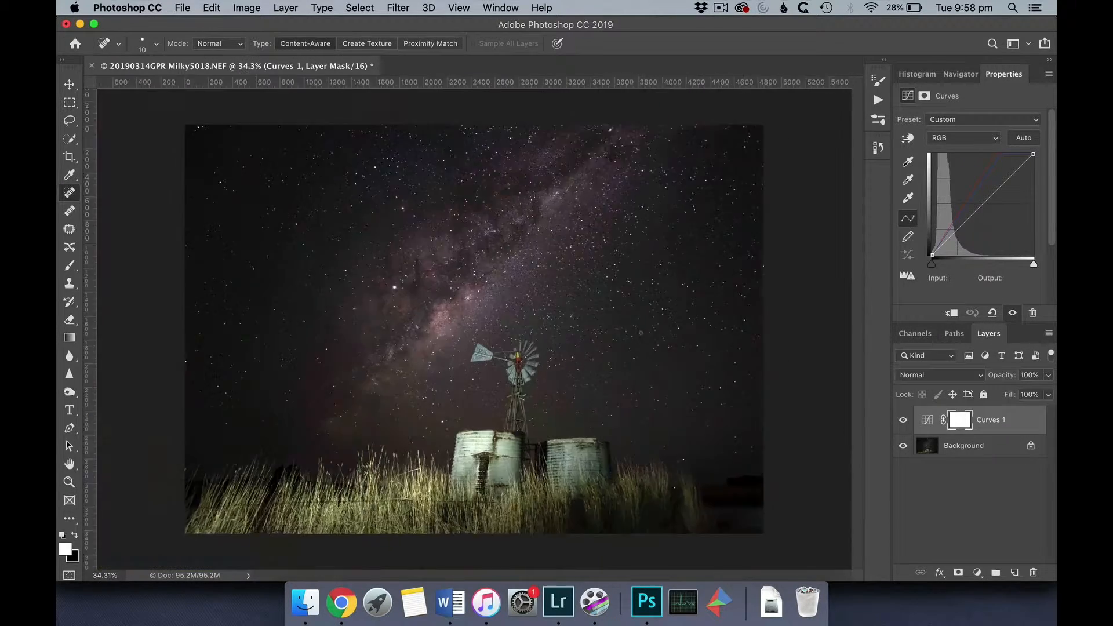
scroll(591, 282, "up", 1)
left_click(981, 576)
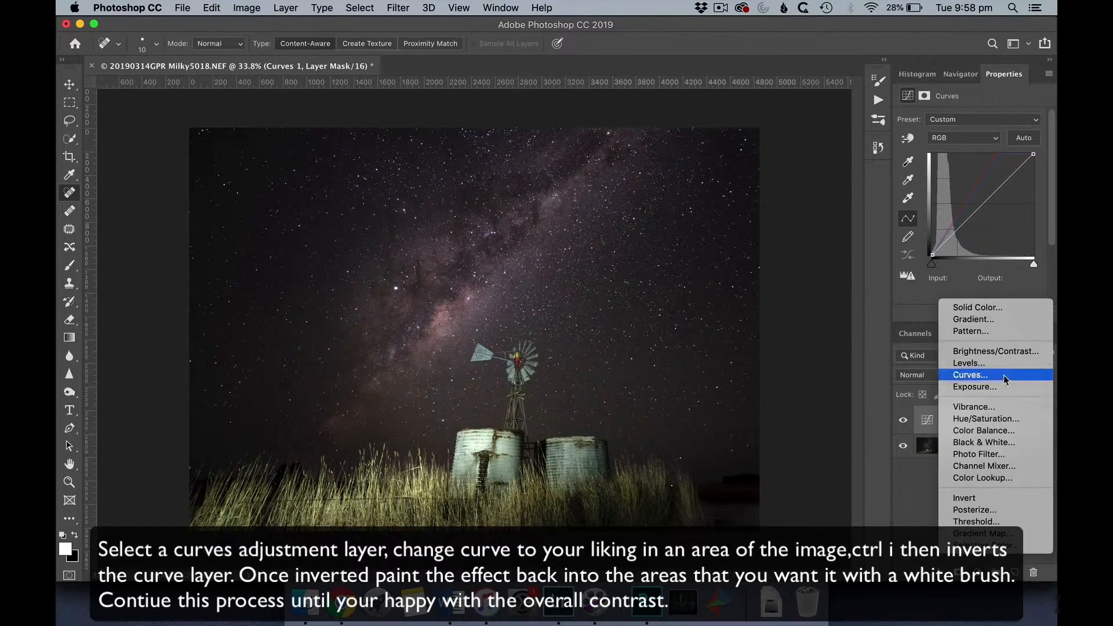
left_click(952, 437)
left_click_drag(972, 216, 968, 198)
key("ctrl+i")
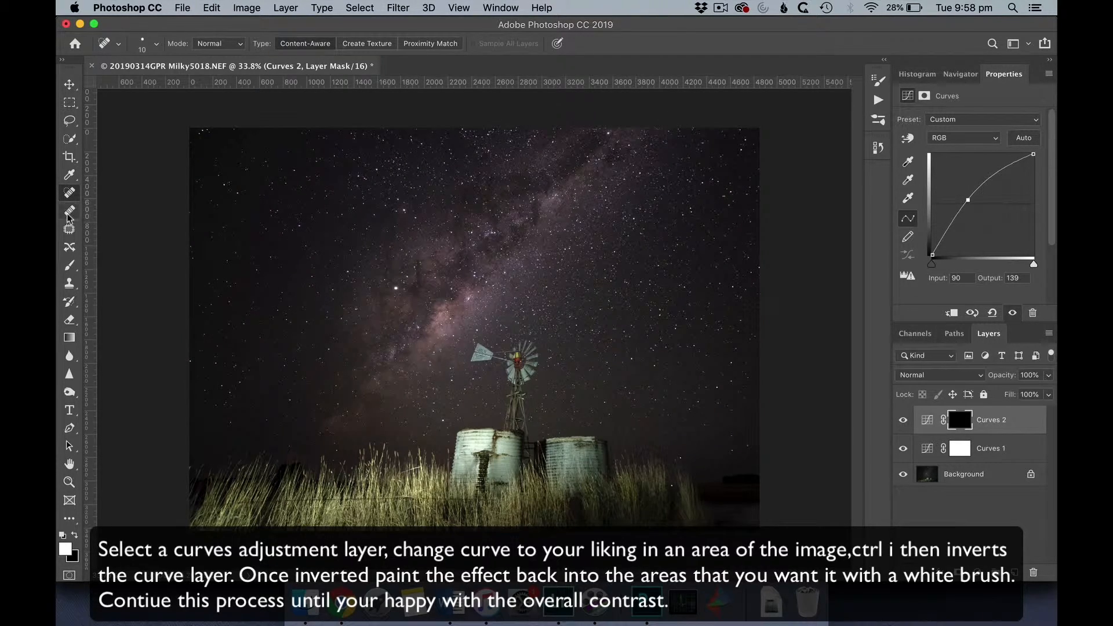
Set the soft round brush to 50% flow and 800 px, and paint white along the Milky Way on the Curves 2 mask.
left_click(70, 266)
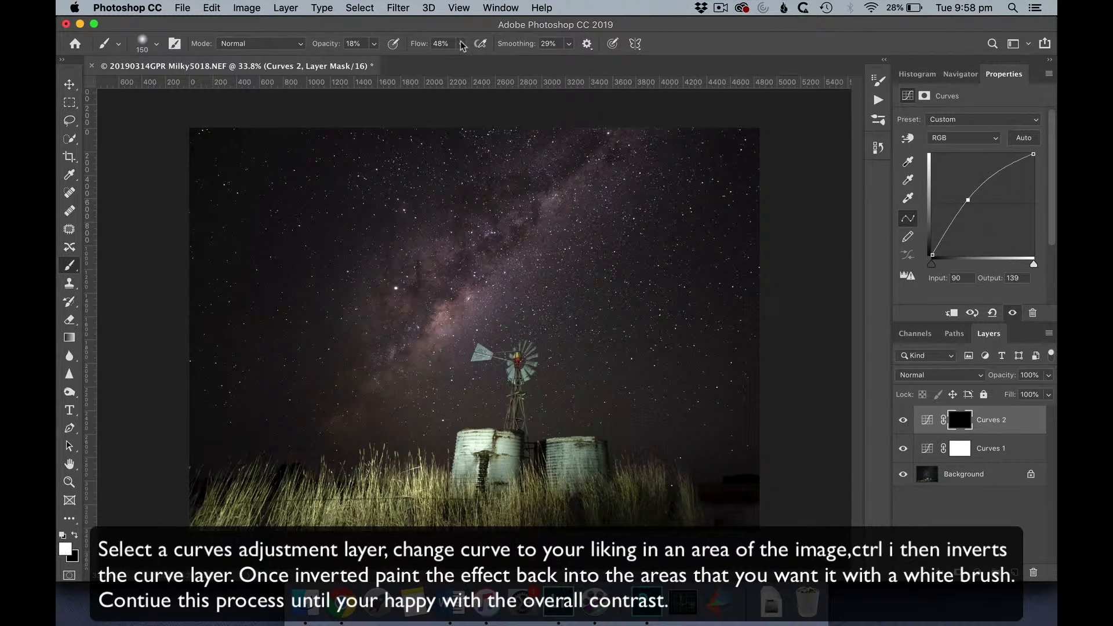
left_click_drag(462, 46, 461, 64)
left_click(158, 46)
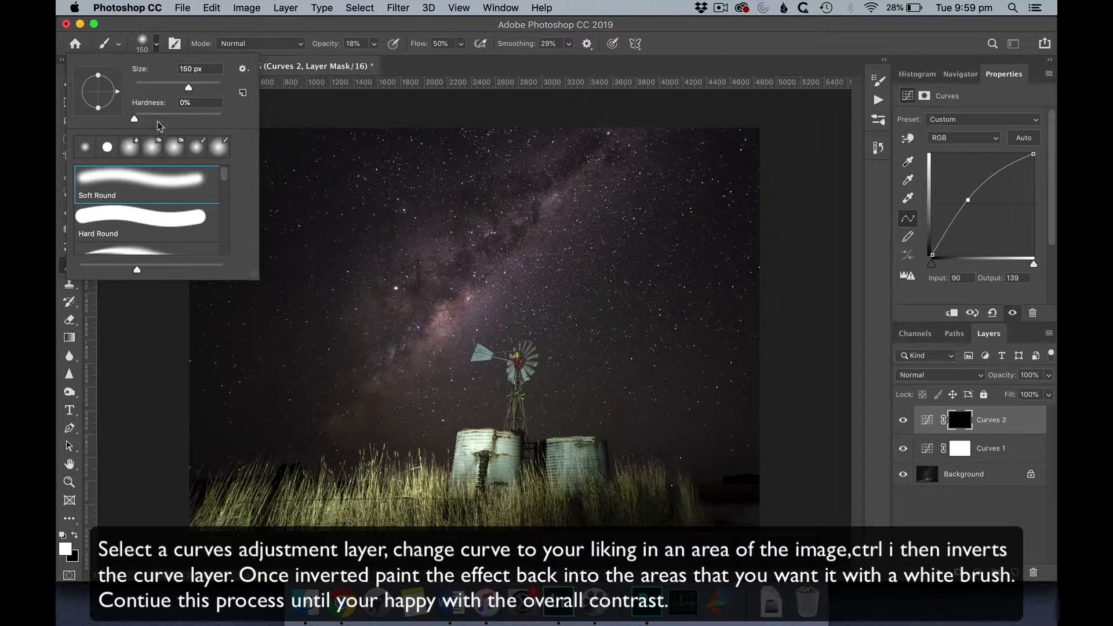
left_click(424, 179)
key("bracketright")
key("bracketright")
key("bracketright")
key("bracketright")
key("bracketright")
key("bracketright")
key("bracketright")
key("bracketright")
key("bracketright")
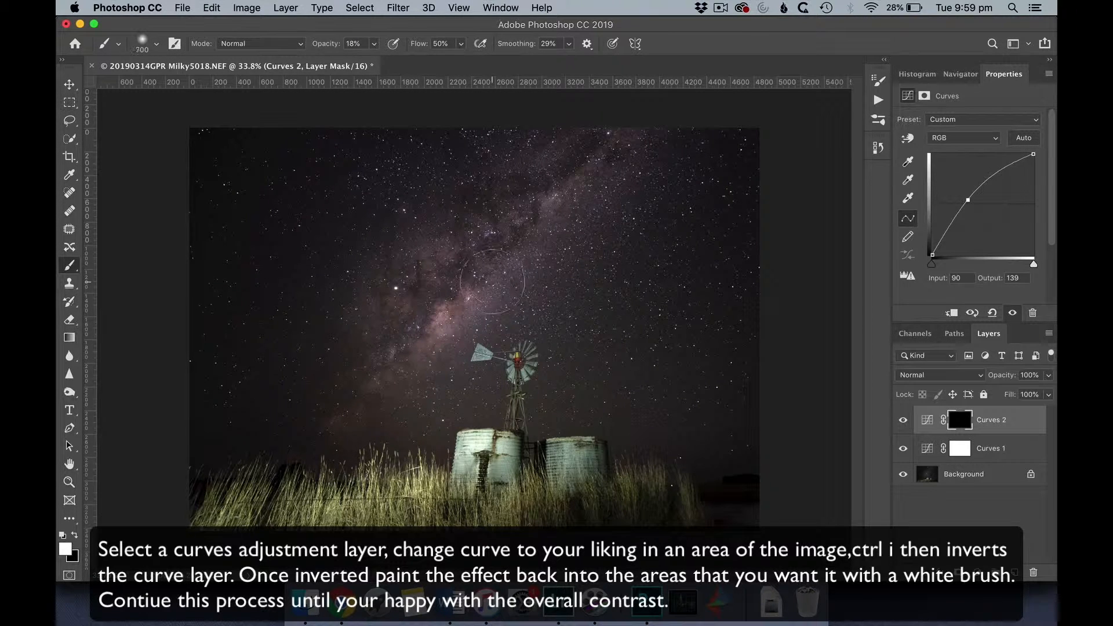
mouse_move(438, 254)
left_mouse_down()
mouse_move(562, 259)
mouse_move(498, 289)
mouse_move(472, 338)
mouse_move(401, 390)
mouse_move(612, 152)
mouse_move(555, 177)
mouse_move(531, 208)
mouse_move(422, 286)
mouse_move(348, 399)
left_mouse_up()
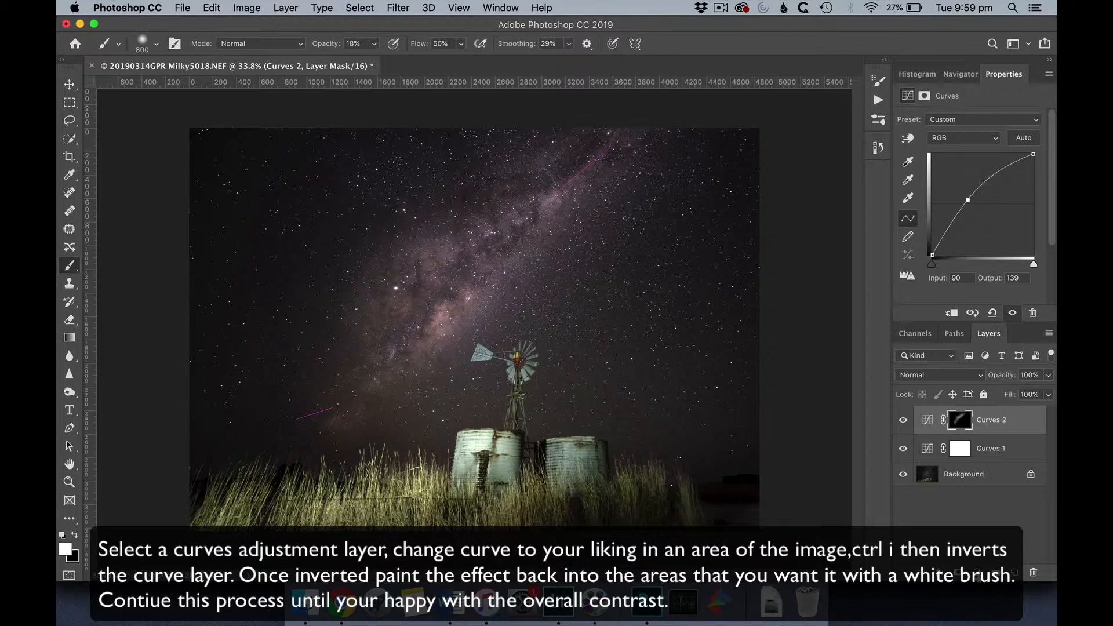
Add a Curves layer with a contrast S-curve and an inverted mask, and paint the effect in along the Milky Way.
left_click(981, 573)
left_click(979, 378)
left_click_drag(999, 189, 996, 173)
left_click_drag(962, 227, 963, 235)
key("super+i")
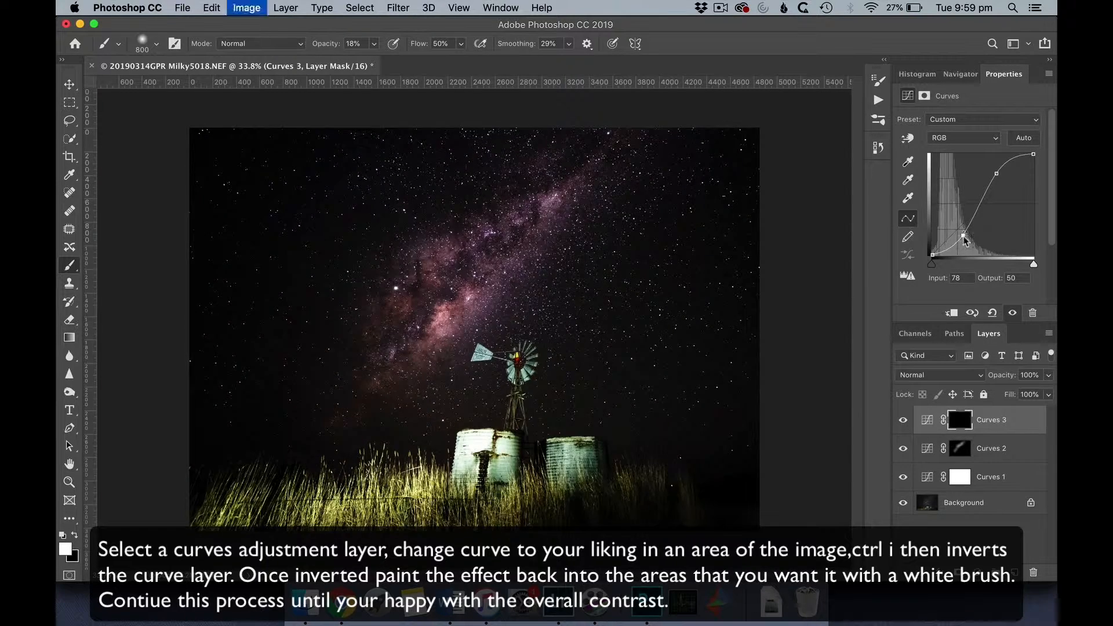
mouse_move(536, 213)
left_mouse_down()
mouse_move(461, 284)
mouse_move(392, 290)
mouse_move(289, 420)
mouse_move(461, 297)
left_mouse_up()
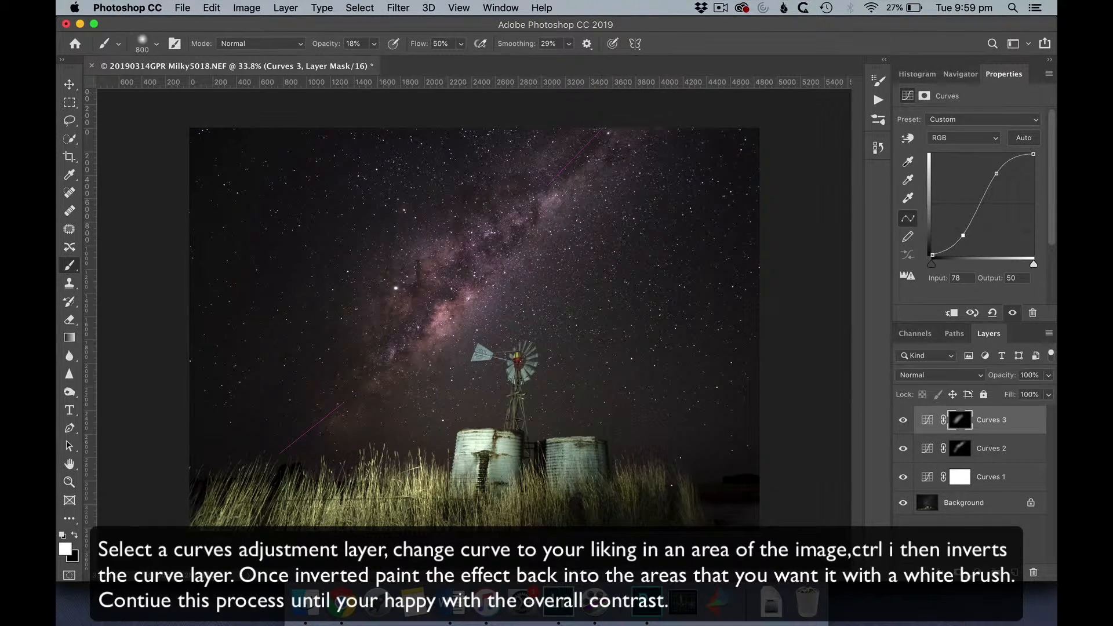
Add a fourth Curves layer raising Milky Way highlights to input 131, output 154, and paint it in over the Milky Way through an inverted mask.
left_click(984, 572)
left_click(993, 364)
left_click(907, 138)
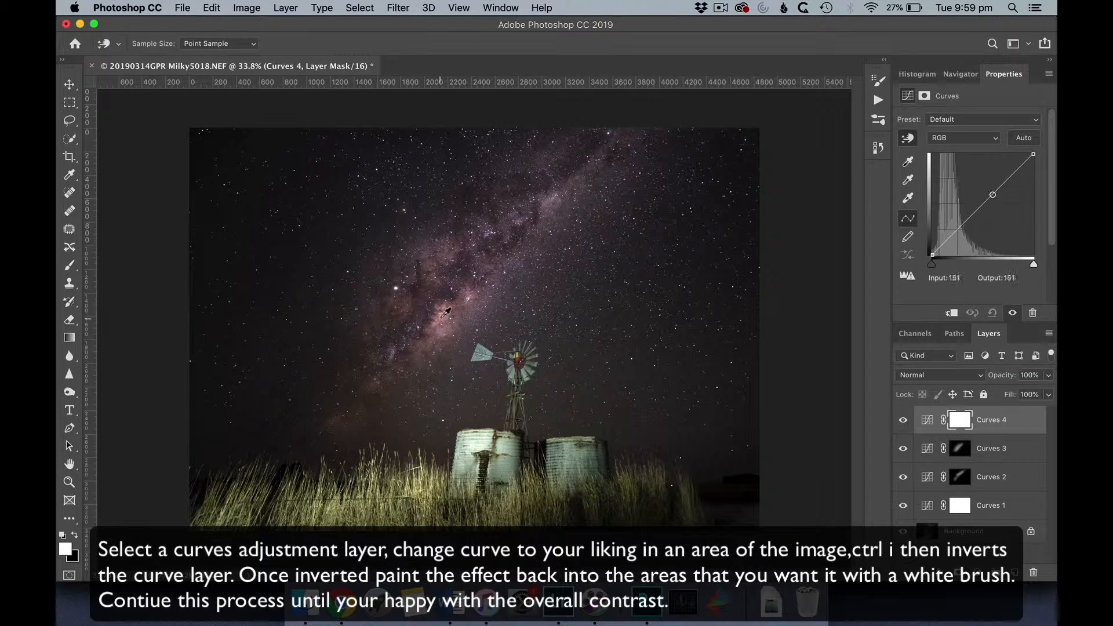
left_click(446, 313)
left_click(430, 319)
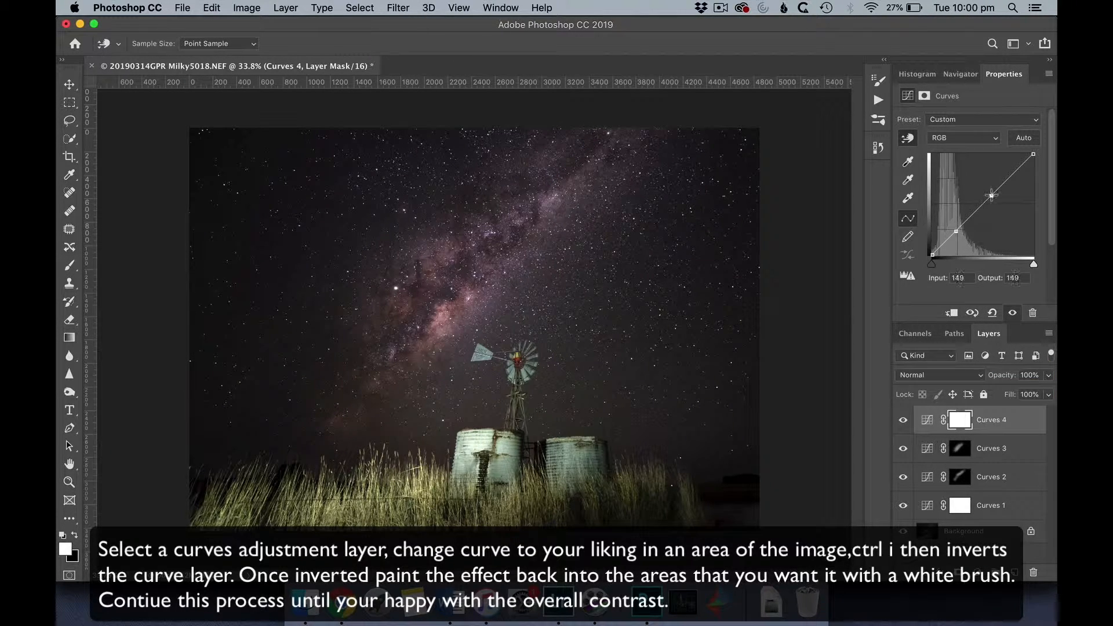
left_click_drag(991, 196, 985, 191)
key("cmd+i")
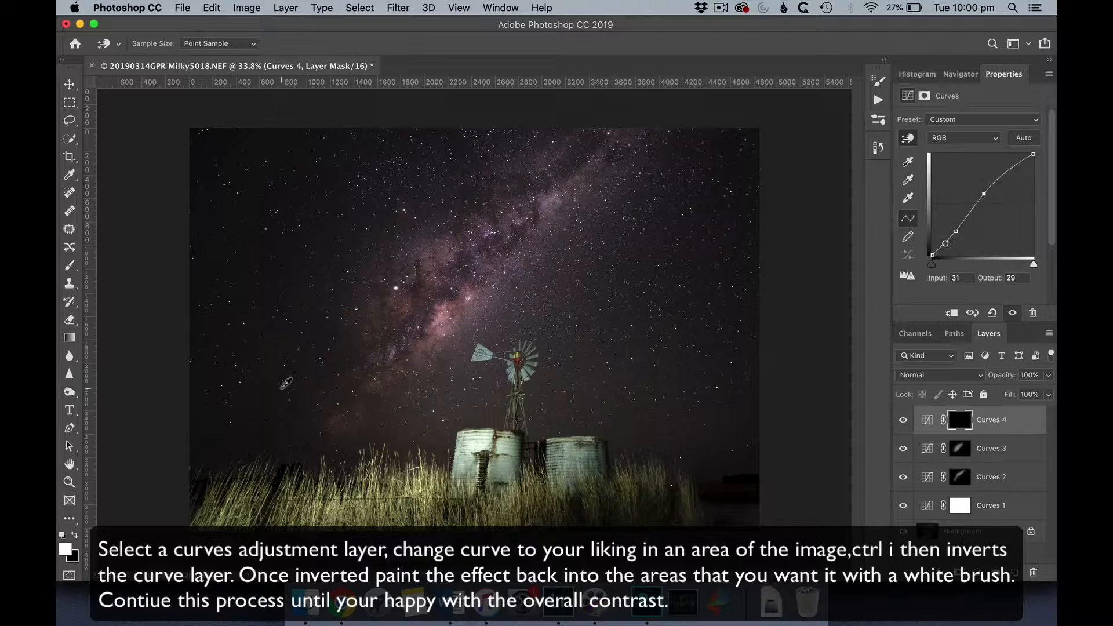
key("b")
mouse_move(350, 408)
left_mouse_down()
mouse_move(489, 209)
mouse_move(263, 397)
left_mouse_up()
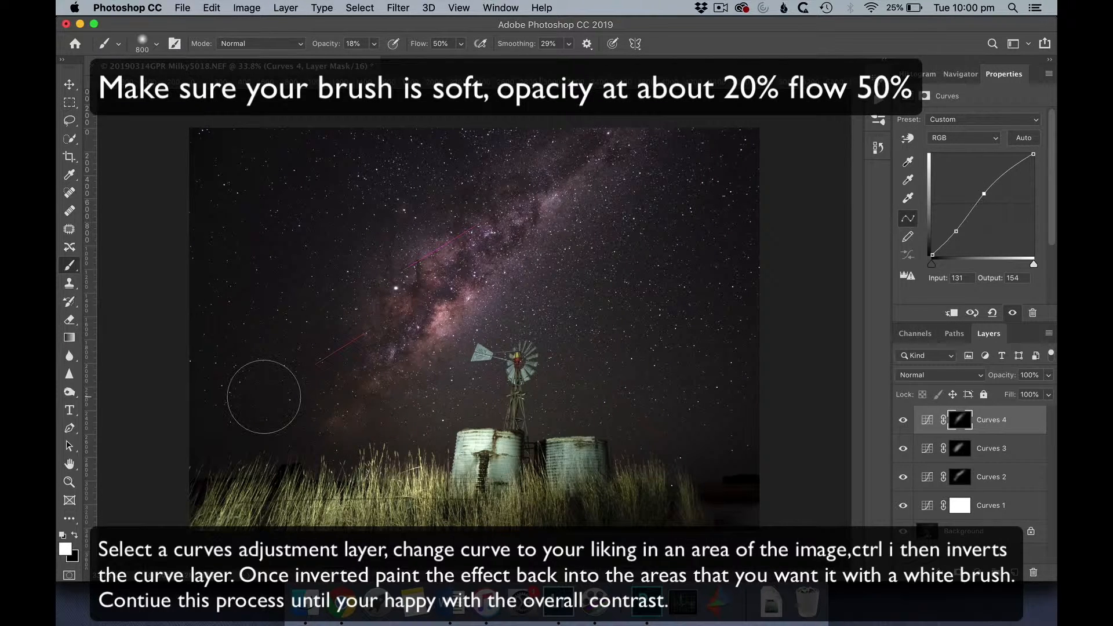
Add a Curves layer darkening the tones to input 160, output 109, and paint it in over the grass through an inverted mask.
left_click(975, 572)
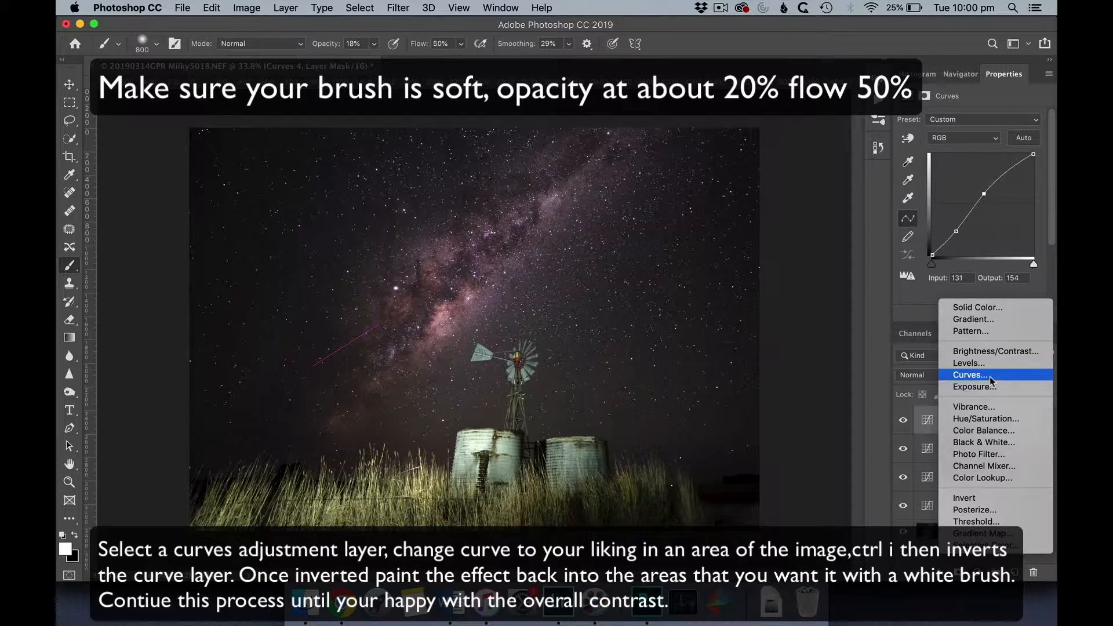
left_click(987, 377)
left_click_drag(982, 203, 996, 212)
key("ctrl+i")
mouse_move(645, 497)
left_mouse_down()
mouse_move(415, 487)
mouse_move(423, 481)
mouse_move(158, 490)
mouse_move(279, 528)
left_mouse_up()
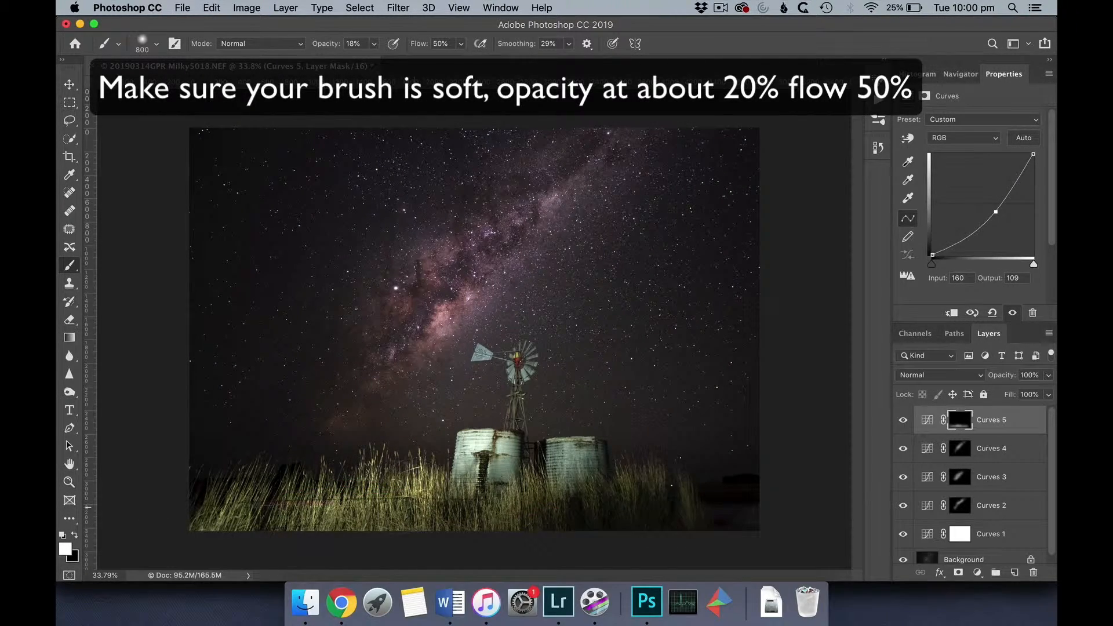
mouse_move(414, 507)
left_mouse_down()
mouse_move(383, 487)
mouse_move(438, 484)
mouse_move(464, 516)
mouse_move(381, 490)
left_mouse_up()
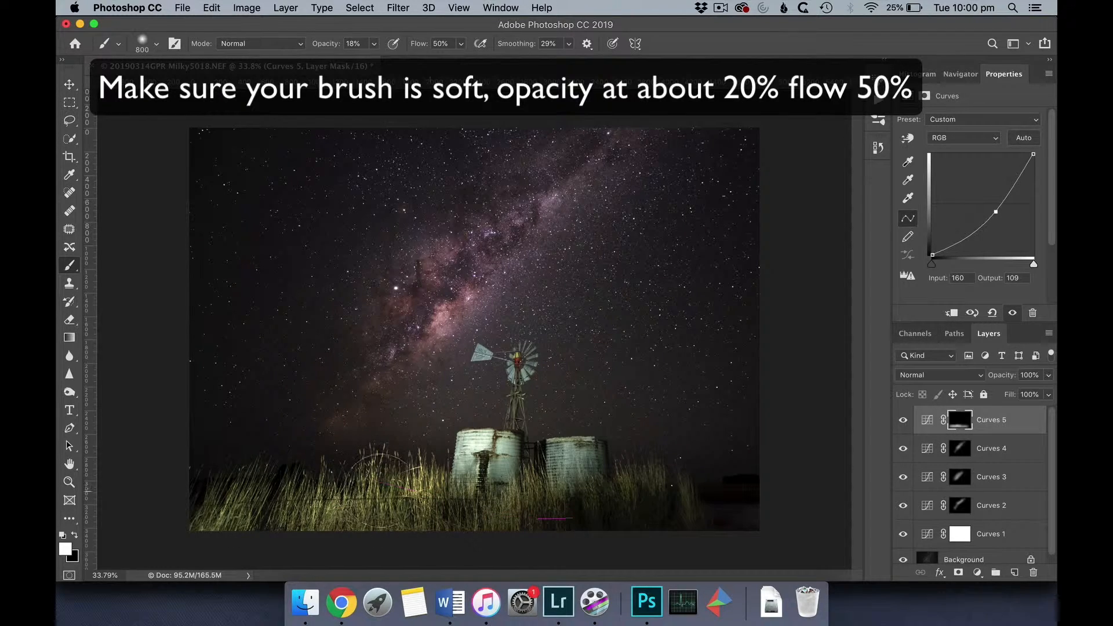
Add another darkening Curves layer at input 152, output 102, and paint it in along the foreground grass through an inverted mask.
left_click(977, 573)
left_click(986, 374)
left_click_drag(988, 200, 992, 214)
key("super+i")
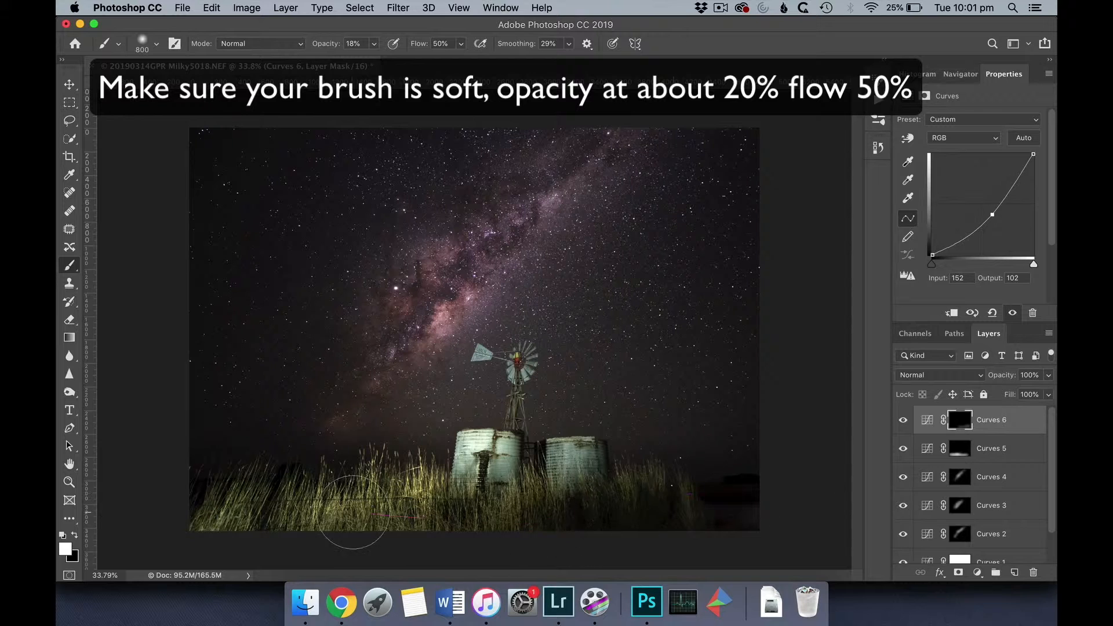
mouse_move(353, 513)
left_mouse_down()
mouse_move(475, 496)
mouse_move(224, 485)
mouse_move(452, 505)
mouse_move(475, 491)
mouse_move(478, 505)
mouse_move(622, 504)
mouse_move(276, 490)
mouse_move(260, 496)
mouse_move(532, 508)
mouse_move(225, 505)
mouse_move(426, 477)
mouse_move(557, 491)
mouse_move(547, 508)
mouse_move(461, 492)
left_mouse_up()
Add a contrast Curves layer with a shadow point at input 64, output 62, and paint it onto the tanks through an inverted mask at 100 px.
scroll(480, 332, "up", 8)
left_click_drag(501, 406, 501, 169)
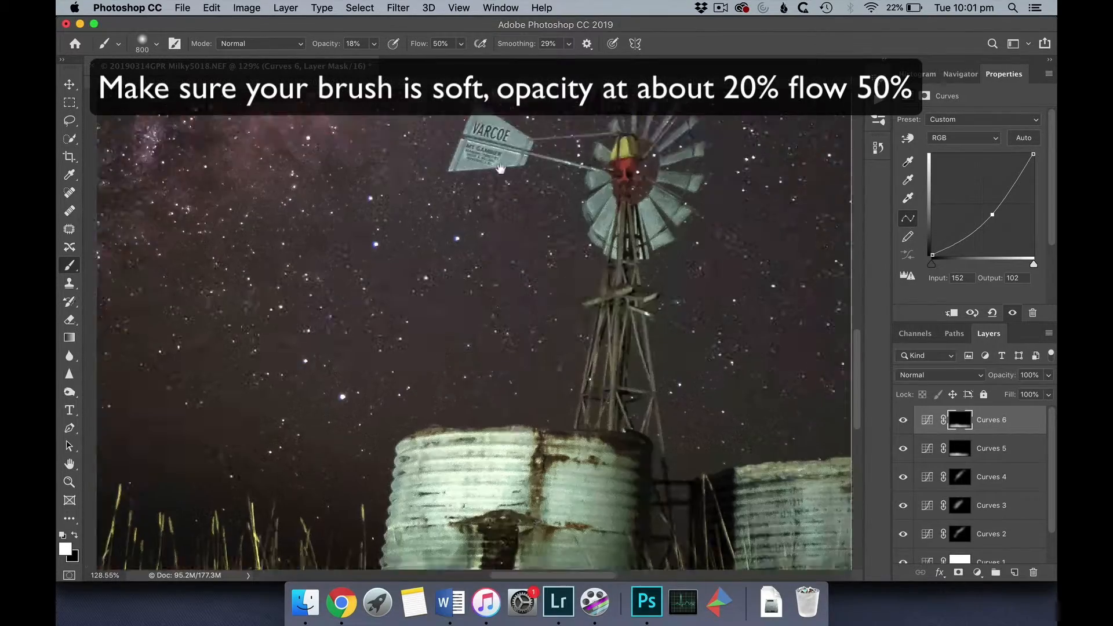
left_click_drag(532, 516, 351, 311)
left_click(958, 573)
key("super+z")
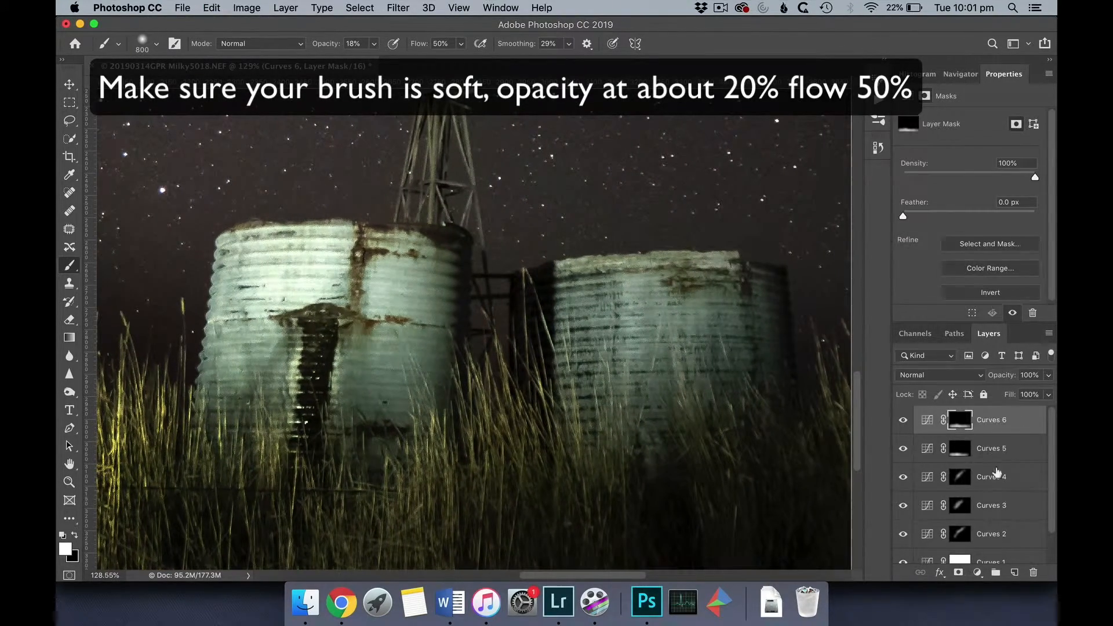
left_click(977, 573)
left_click(962, 375)
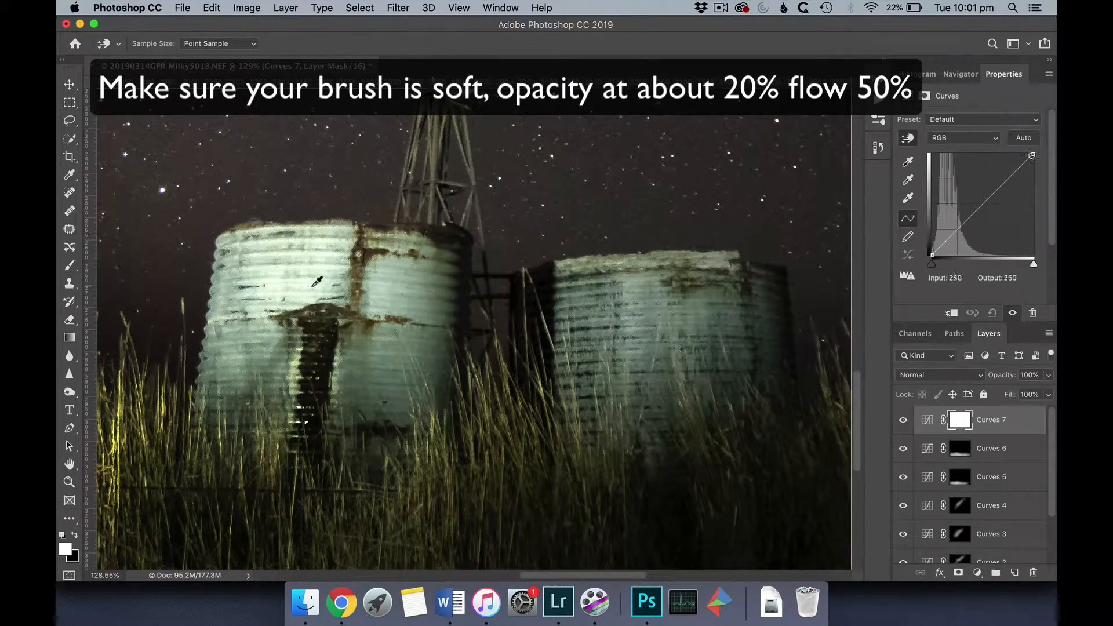
left_click(359, 266)
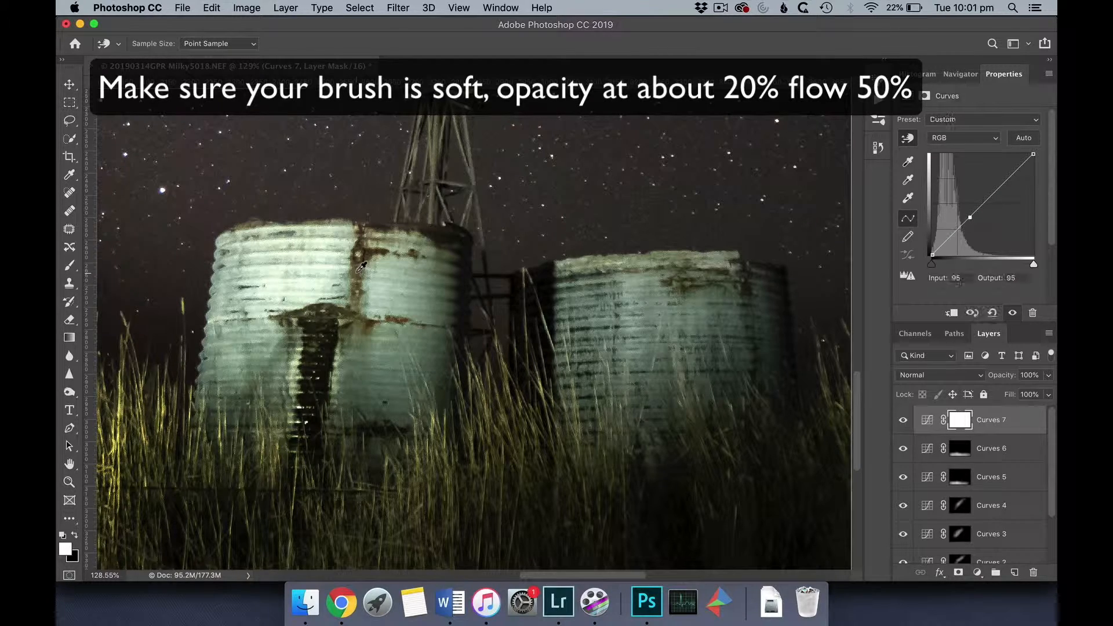
left_click_drag(970, 217, 958, 231)
key("super+i")
key("b")
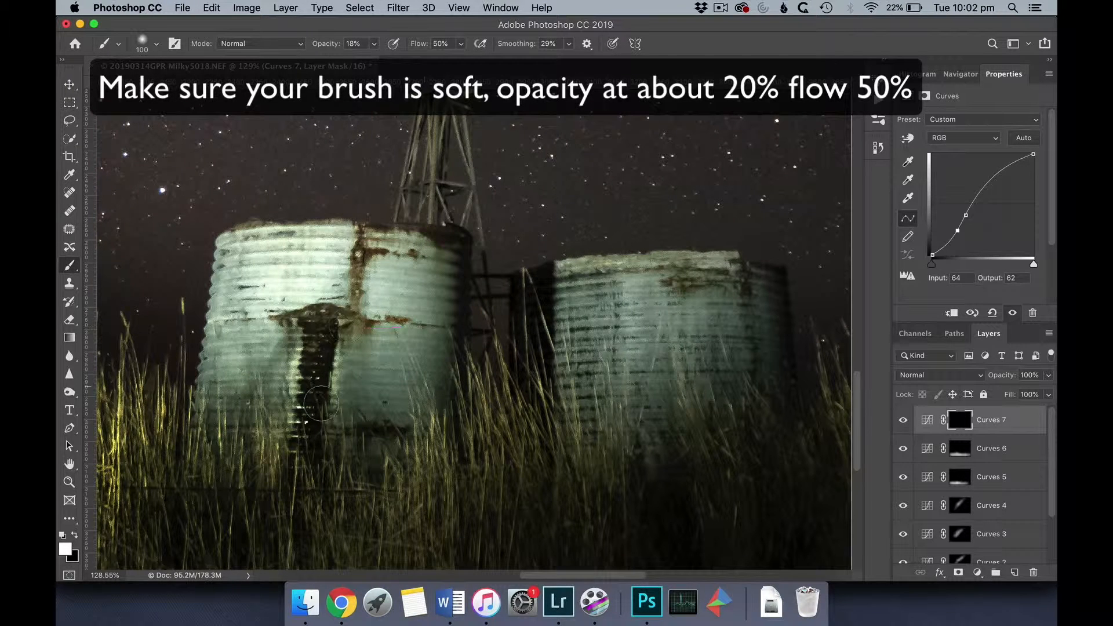
left_click_drag(313, 354, 288, 432)
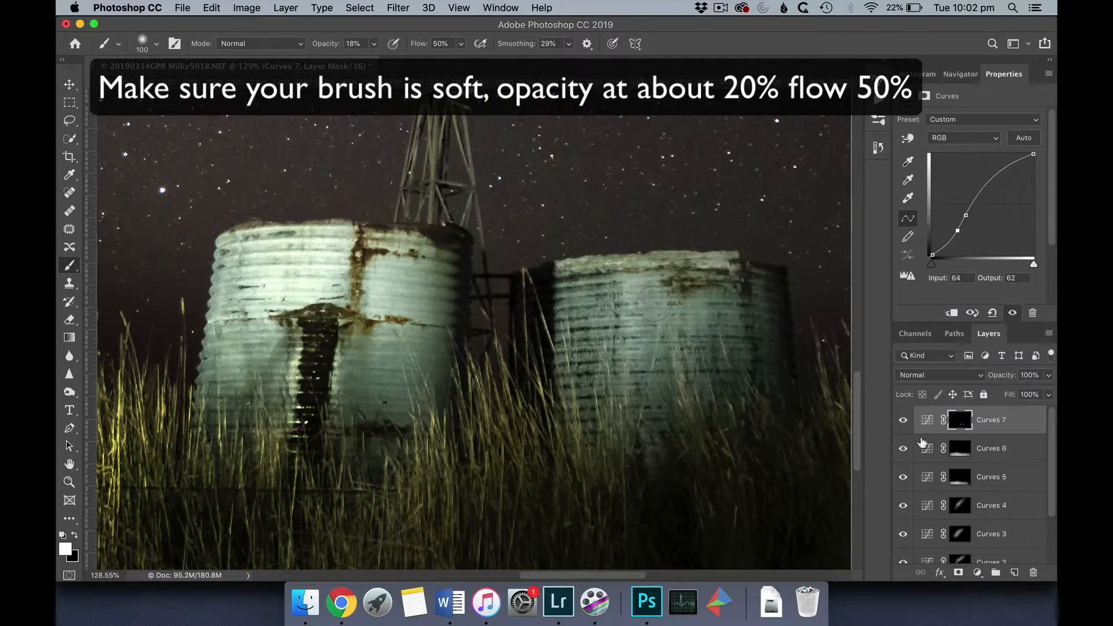
Add a Curves layer with points 184 to 206 and 69 to 62, and paint it over both tanks through an inverted mask.
left_click(977, 572)
left_click(974, 369)
left_click_drag(1010, 176, 1006, 173)
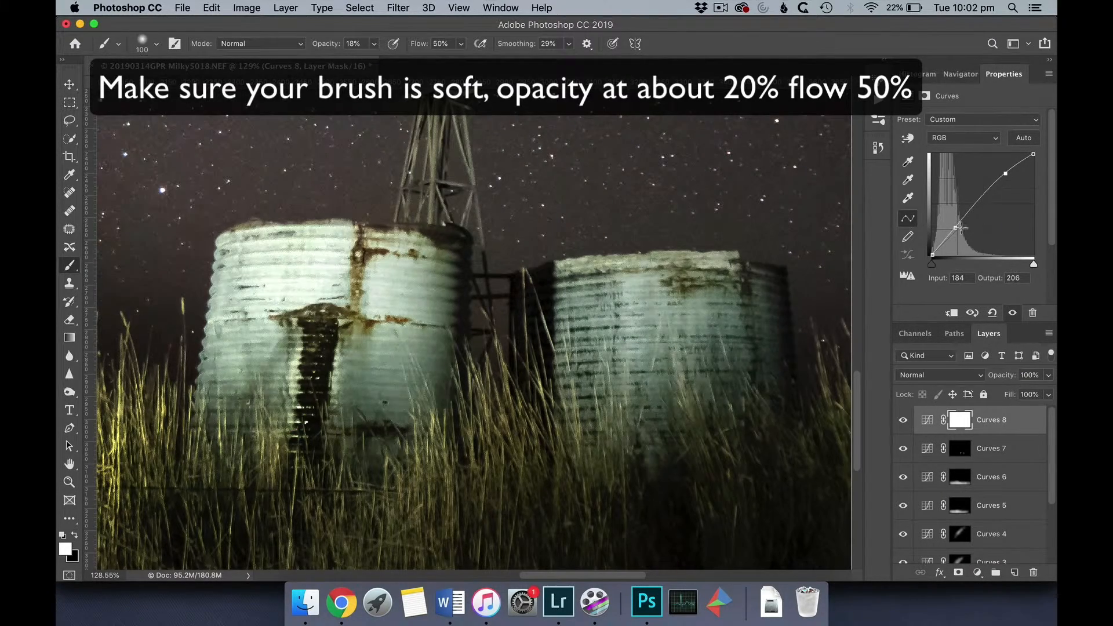
left_click_drag(957, 229, 960, 231)
key("super+i")
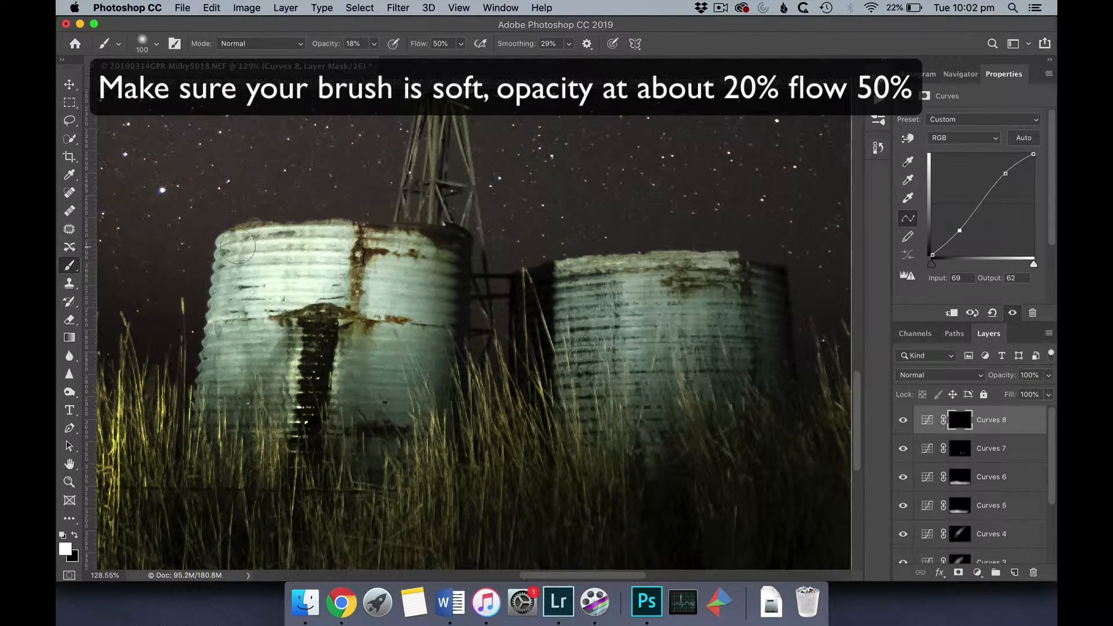
mouse_move(272, 267)
left_mouse_down()
mouse_move(382, 285)
mouse_move(334, 382)
mouse_move(371, 278)
mouse_move(293, 365)
left_mouse_up()
mouse_move(407, 338)
left_mouse_down()
mouse_move(255, 278)
mouse_move(248, 392)
left_mouse_up()
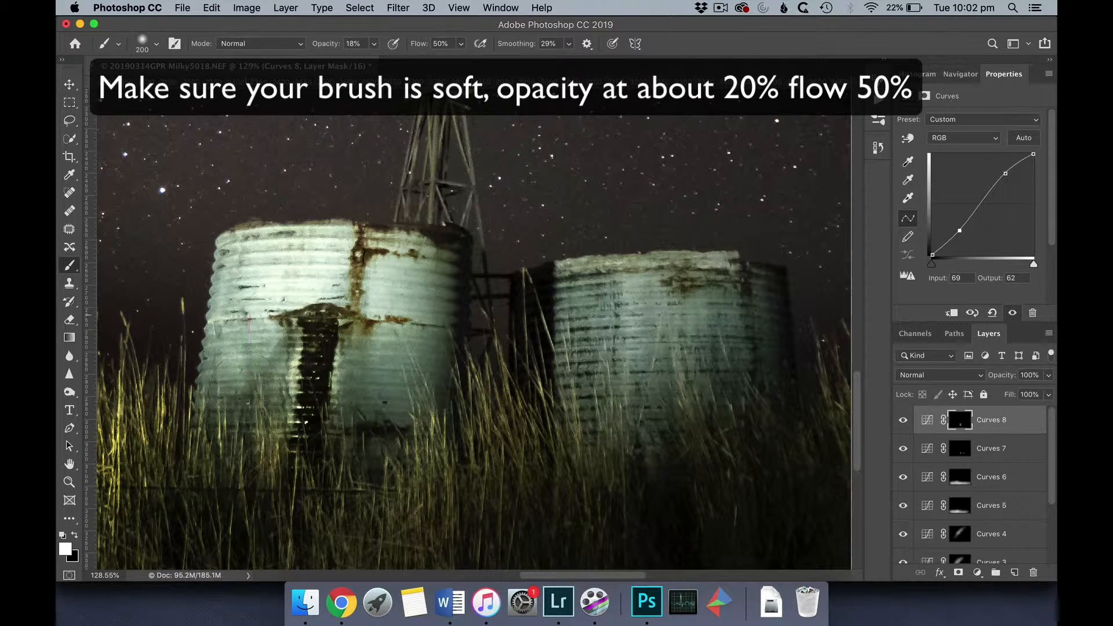
mouse_move(685, 440)
left_mouse_down()
mouse_move(575, 325)
mouse_move(629, 415)
mouse_move(756, 295)
mouse_move(585, 306)
left_mouse_up()
Add a Curves layer for the windmill with raised highlights and a shadow point at input 64, output 63, and invert its mask.
key("super+0")
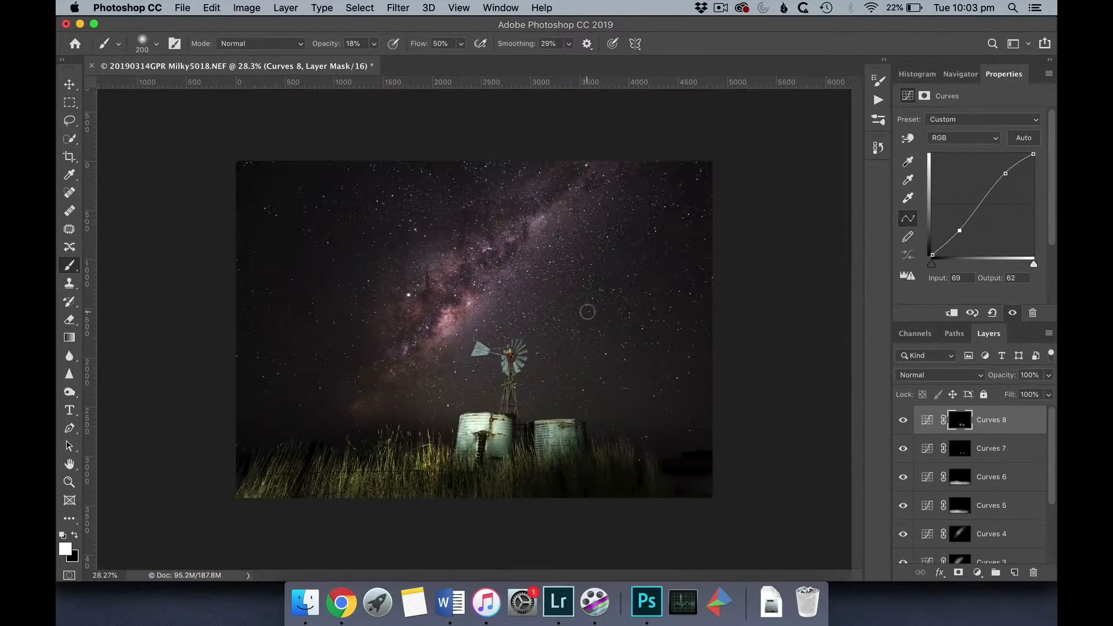
key("super+plus")
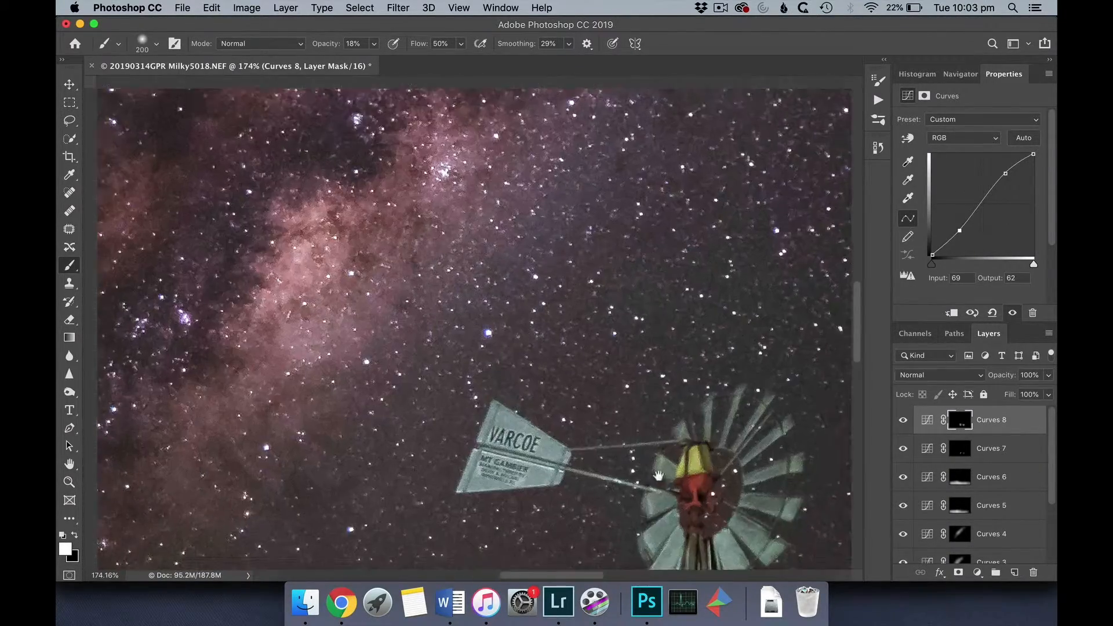
left_click_drag(513, 347, 313, 161)
left_click(976, 572)
left_click(981, 374)
left_click_drag(958, 228, 957, 232)
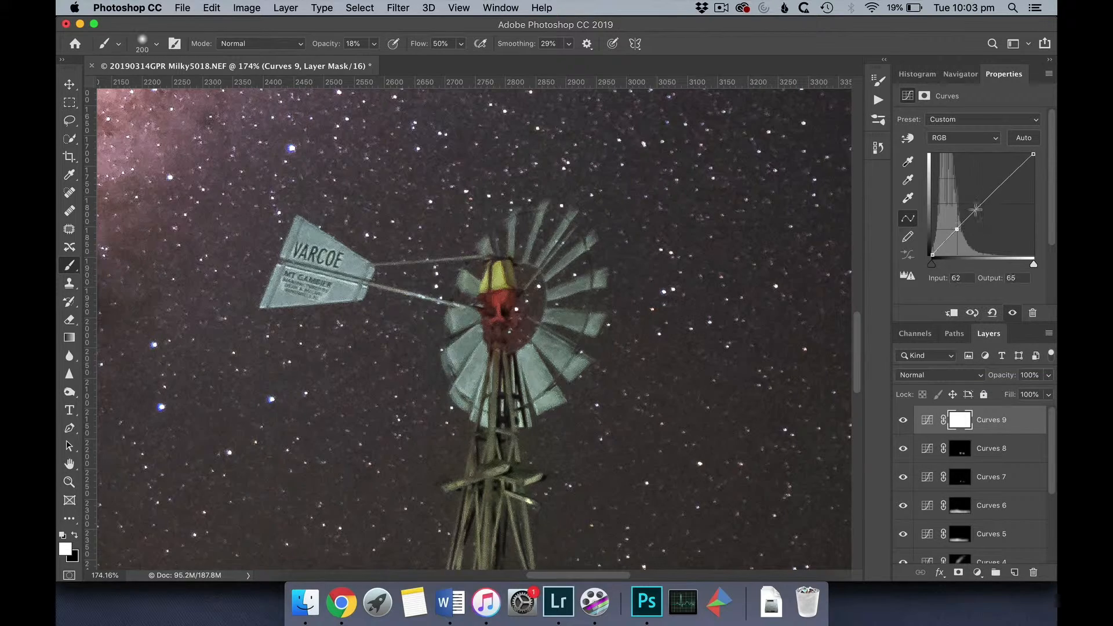
left_click_drag(998, 189, 1003, 176)
left_click_drag(956, 231, 956, 229)
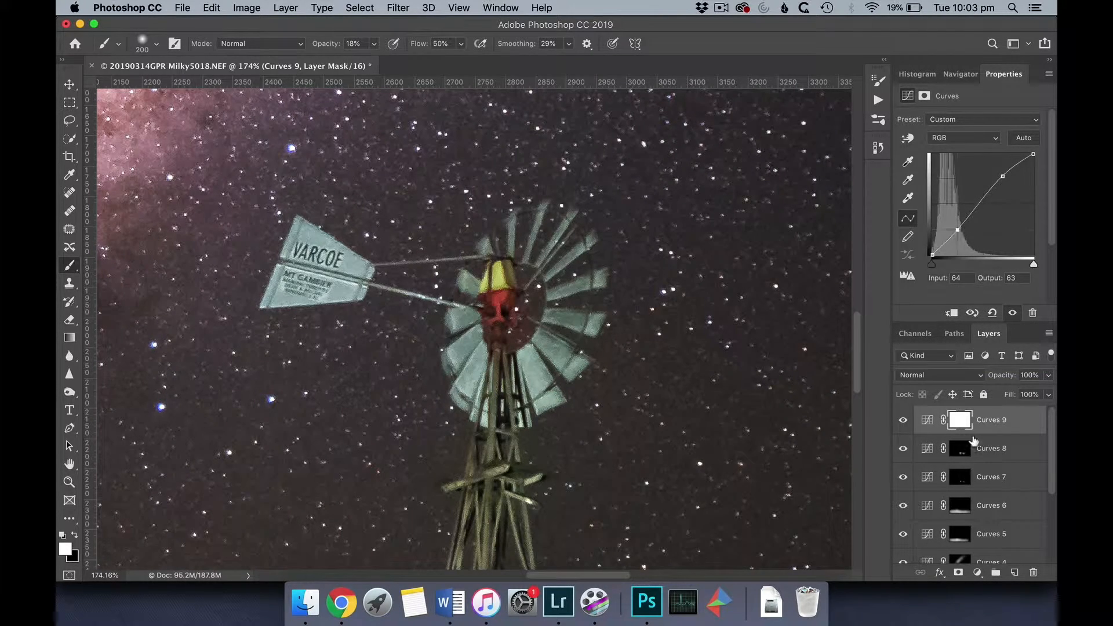
key("super+i")
Try to isolate the windmill's tail and wheel with the Quick Selection tool, subtracting the hub and the gap between the struts, and deselect.
key("w")
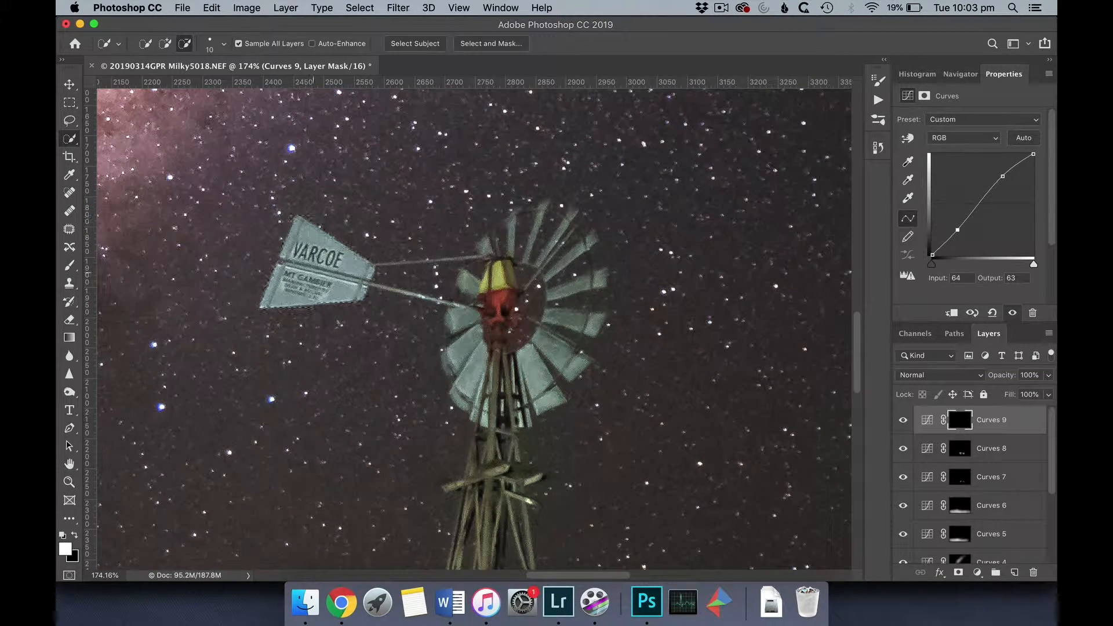
left_click(313, 217)
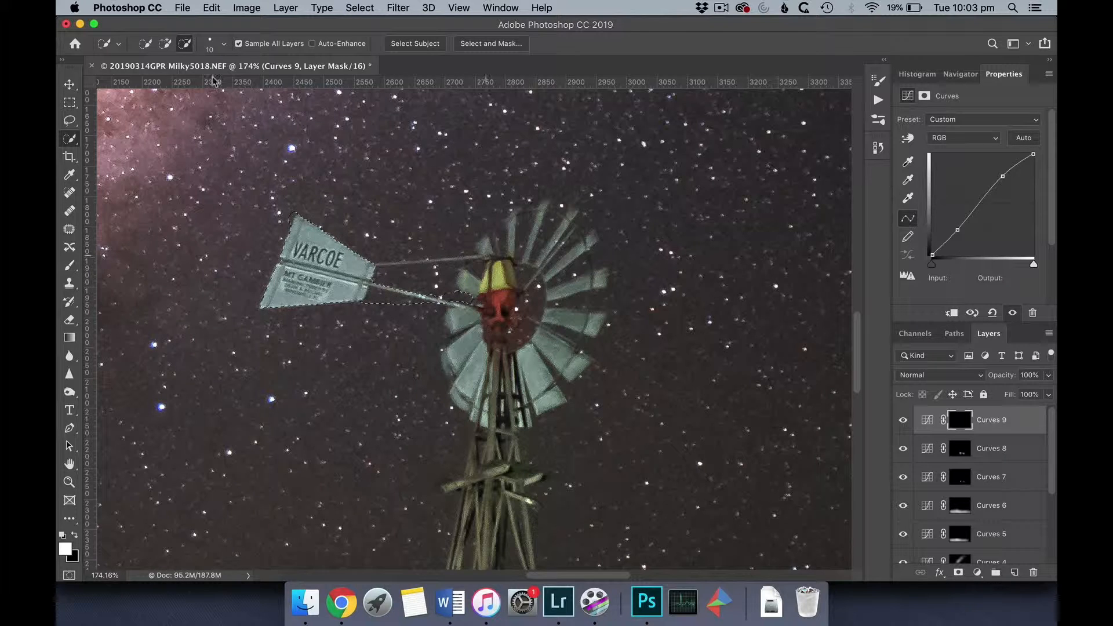
left_click(166, 43)
mouse_move(469, 267)
left_mouse_down()
mouse_move(563, 352)
mouse_move(501, 395)
left_mouse_up()
left_click_drag(605, 309, 571, 352)
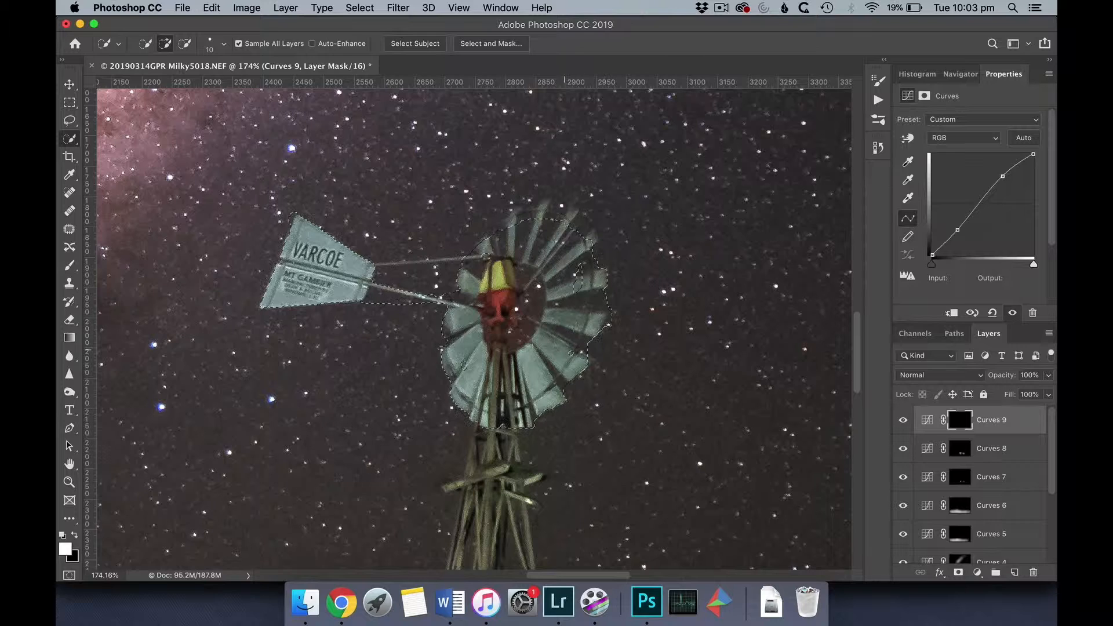
mouse_move(509, 215)
left_mouse_down()
mouse_move(465, 234)
mouse_move(371, 263)
mouse_move(489, 258)
mouse_move(539, 219)
left_mouse_up()
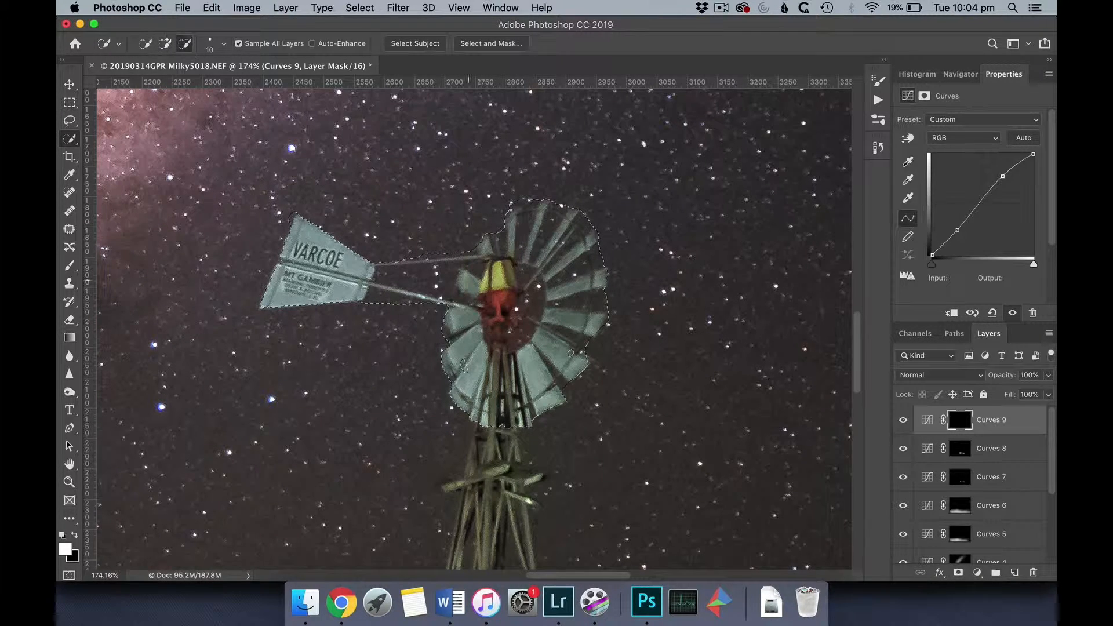
left_click_drag(429, 279, 406, 275, "alt")
left_click(467, 300, "alt")
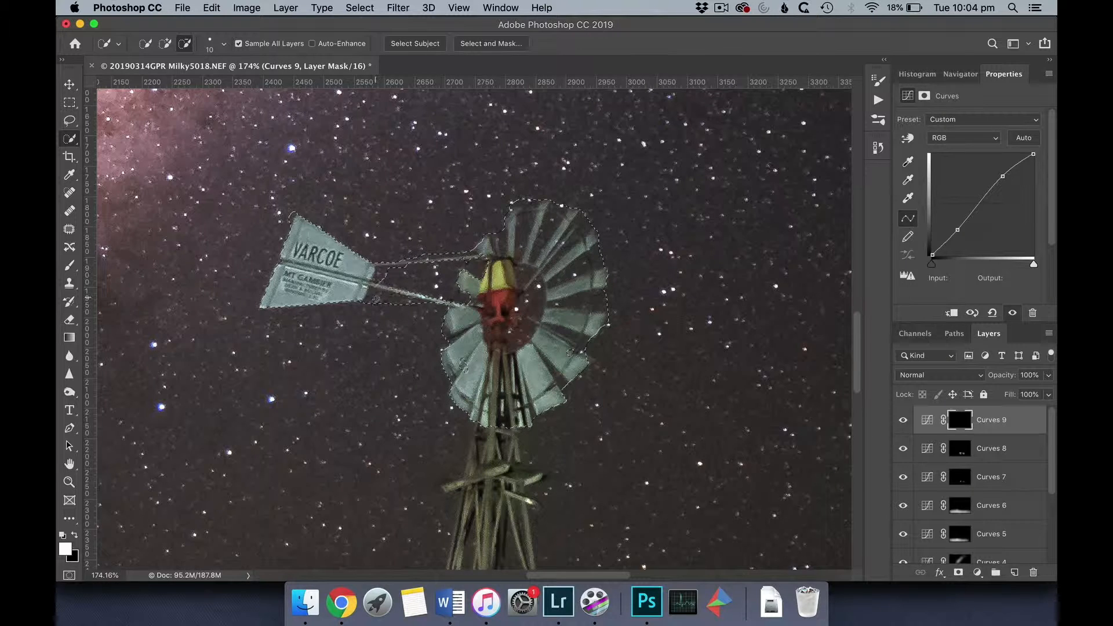
left_click_drag(539, 313, 514, 343, "alt")
left_click(359, 7)
left_click(376, 38)
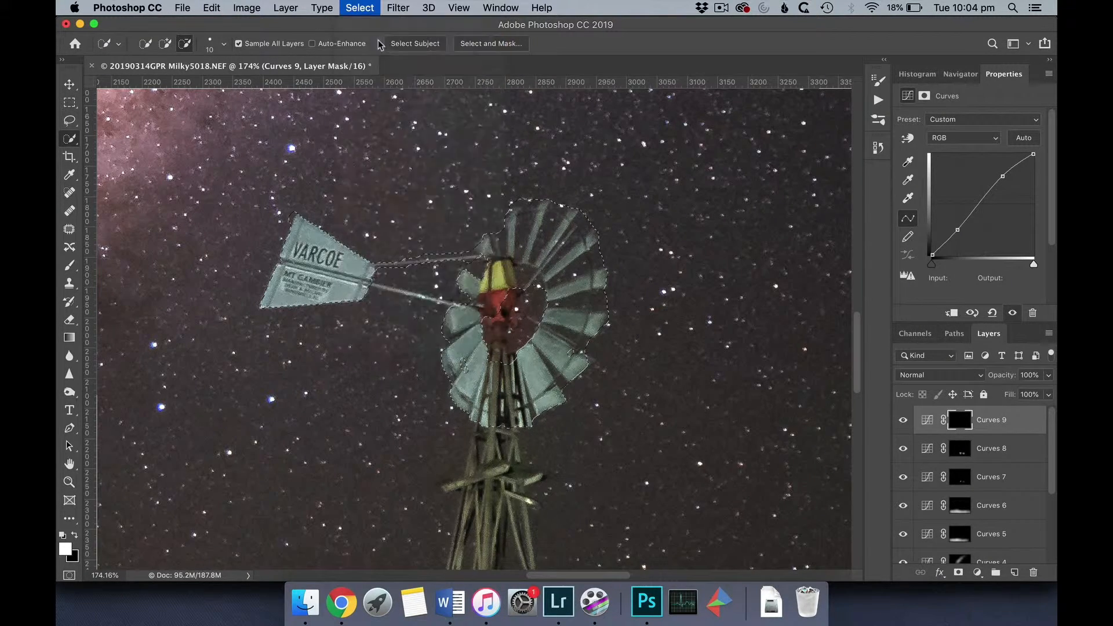
Paint the Curves 9 effect over the windmill with a 30 px brush and steepen its curve, with the shadow point at input 68, output 59.
left_click(69, 265)
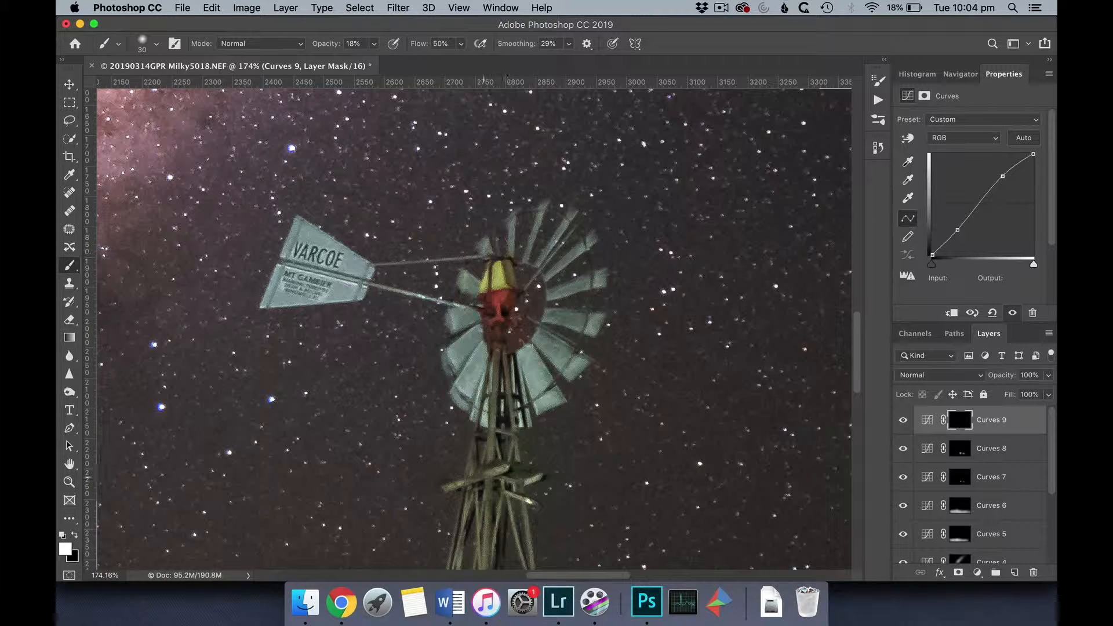
scroll(482, 480, "down", 5)
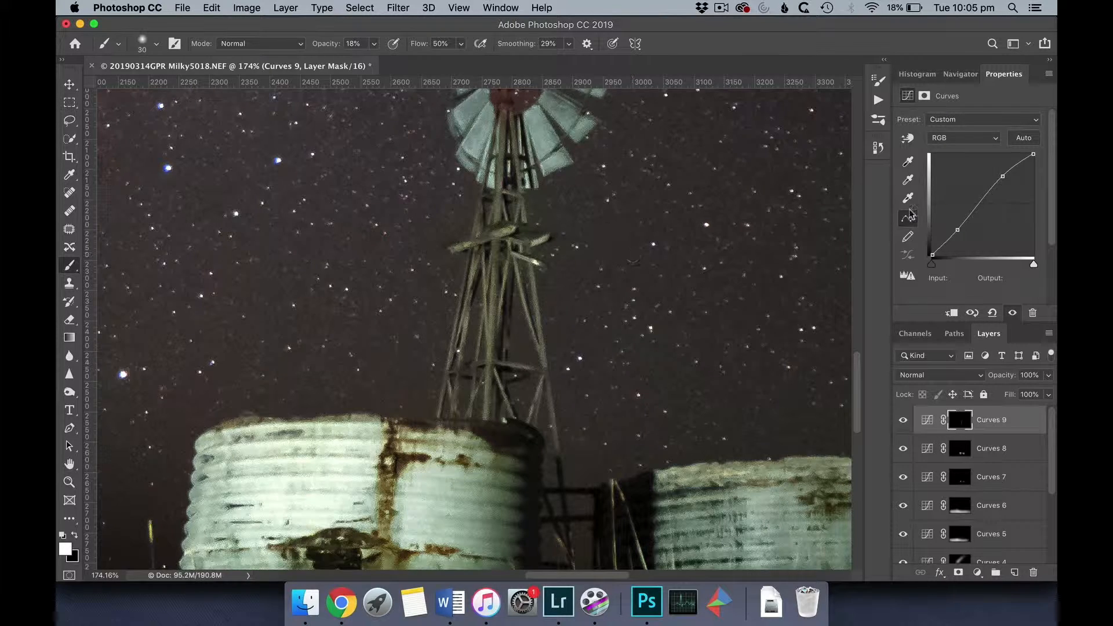
left_click_drag(1003, 175, 994, 169)
left_click_drag(958, 231, 959, 231)
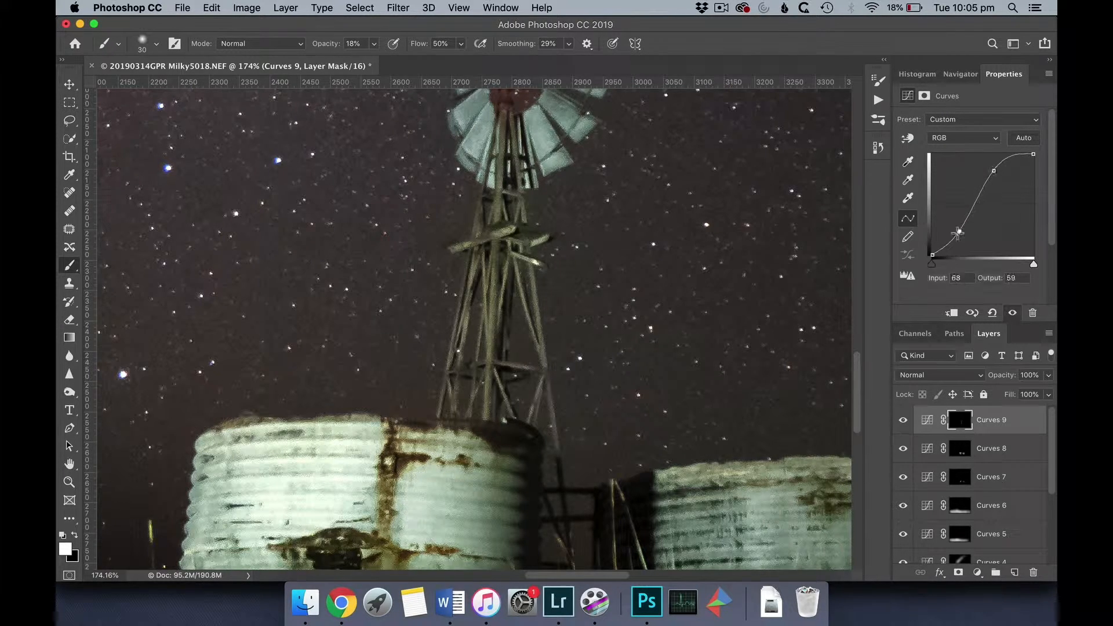
left_click_drag(551, 232, 551, 398)
scroll(494, 399, "down", 10)
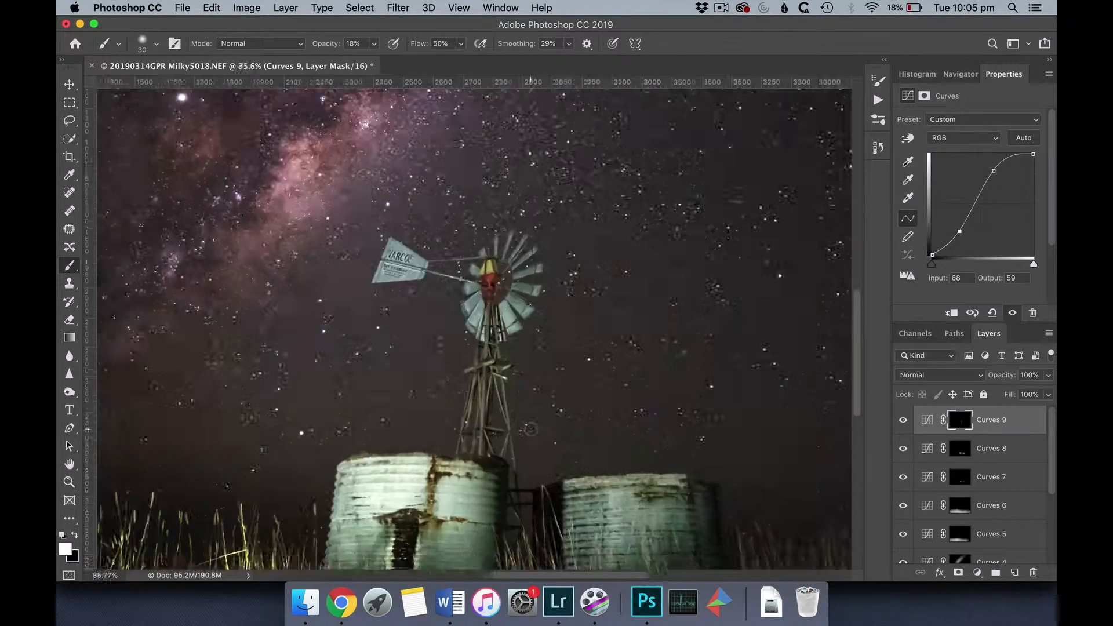
scroll(552, 445, "up", 1)
scroll(482, 325, "down", 1)
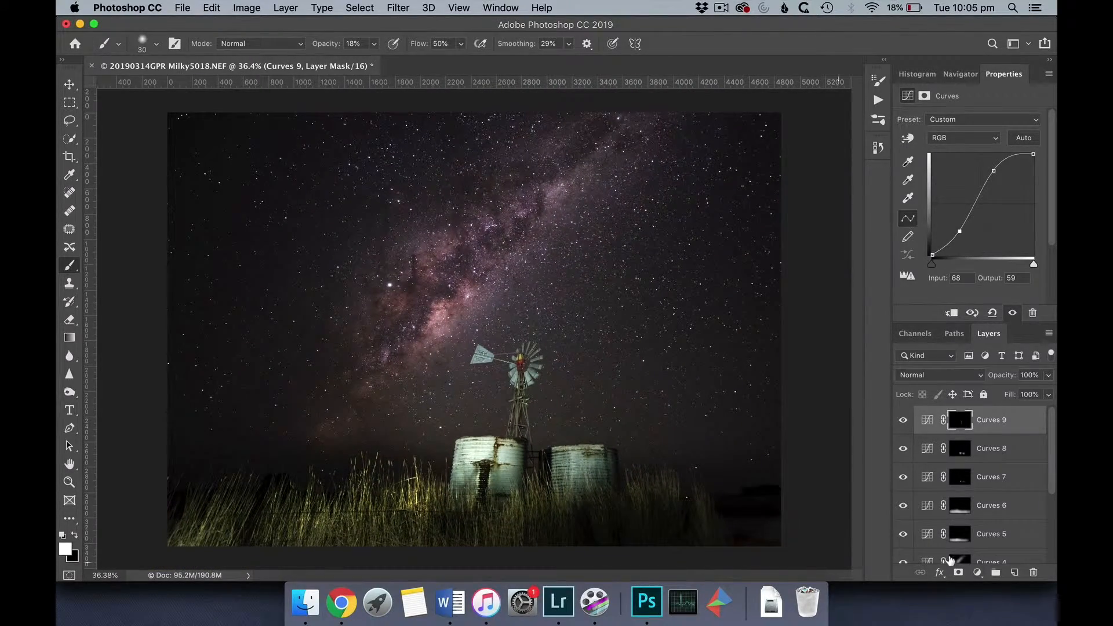
Add a Hue/Saturation layer, sample the grass to target Yellows, set their saturation to -46, and invert the layer mask.
left_click(978, 572)
left_click(951, 417)
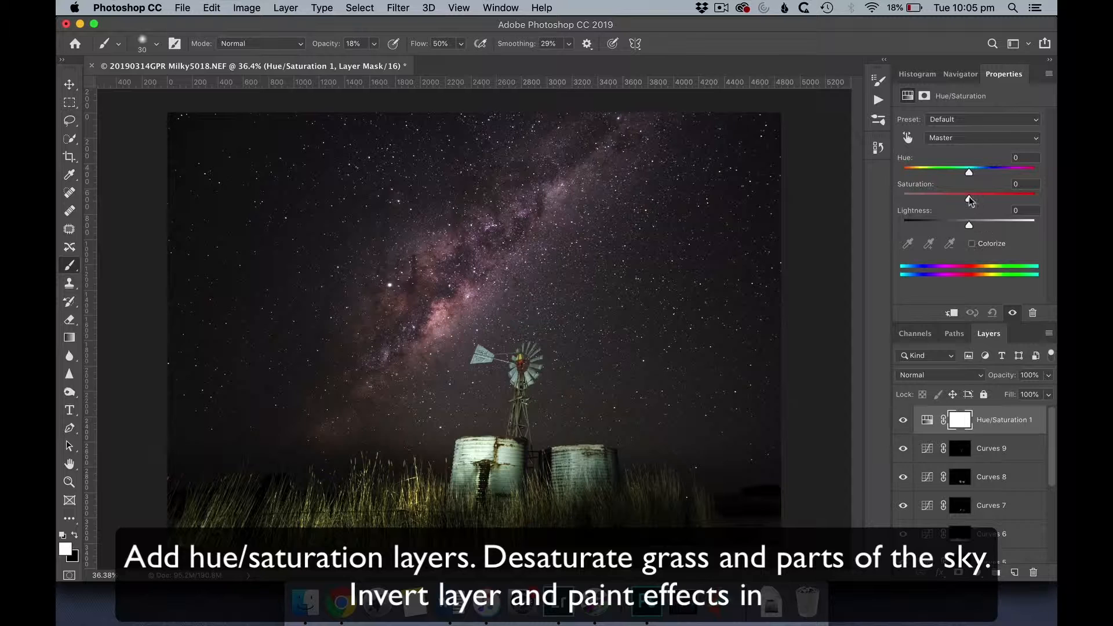
left_click(969, 196)
left_click(908, 138)
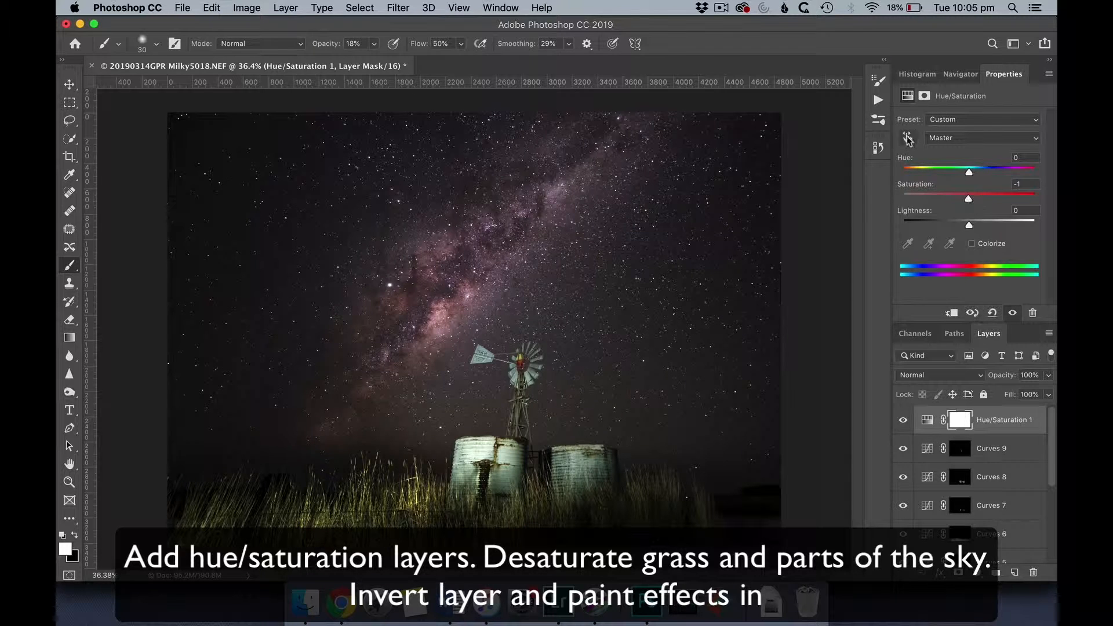
left_click(422, 492)
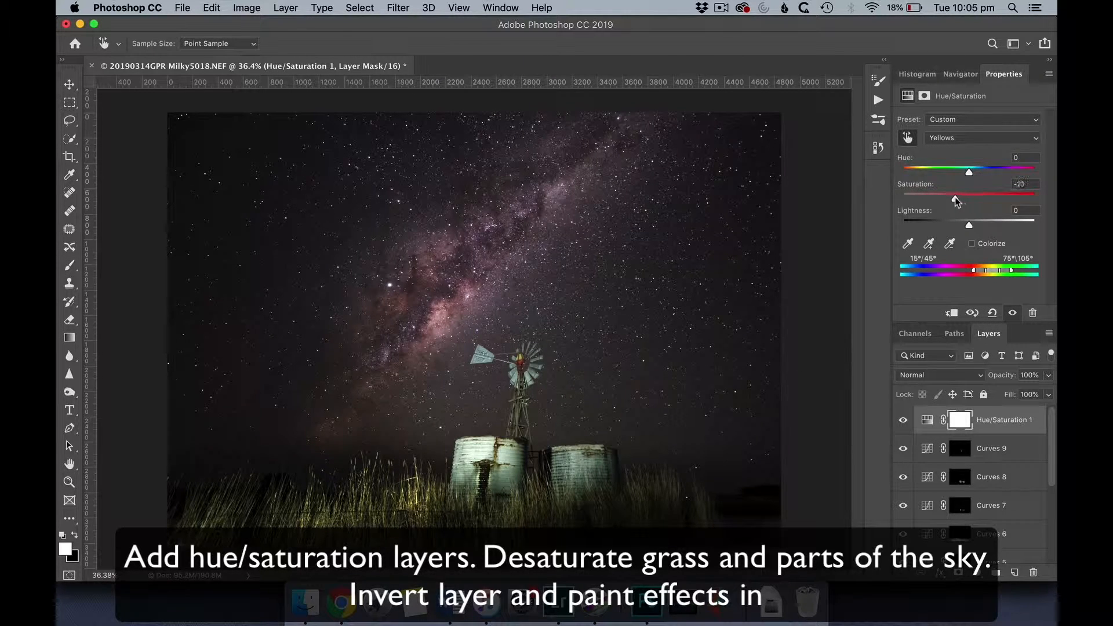
left_click_drag(932, 200, 979, 198)
left_click_drag(1035, 199, 956, 198)
key("super+z")
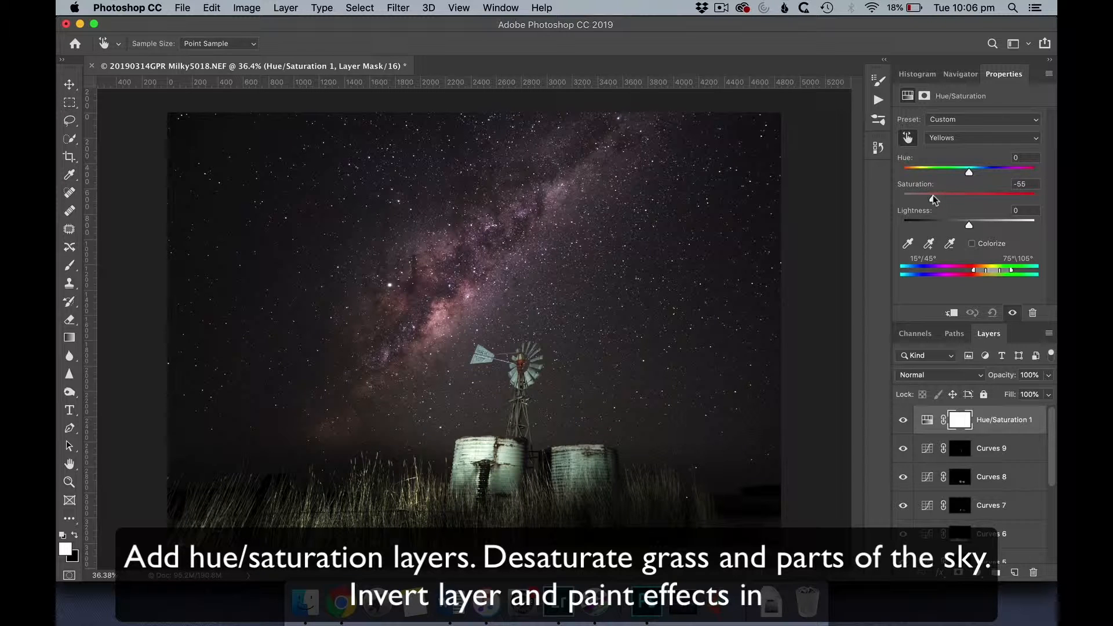
left_click_drag(934, 200, 939, 201)
key("super+i")
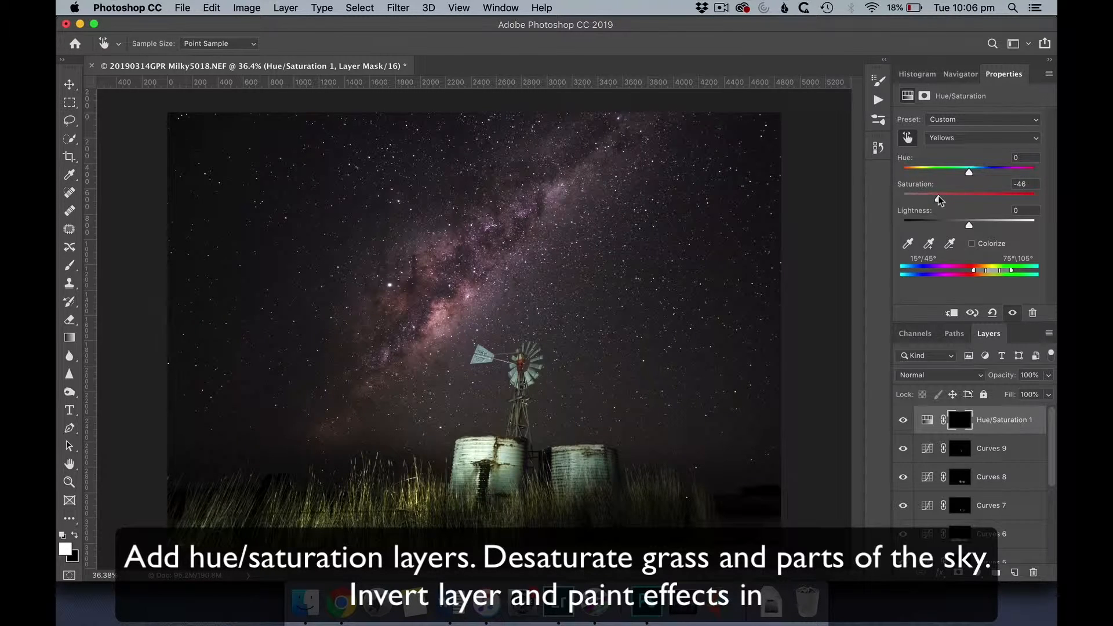
Set the brush to 42% opacity and 900 px, and paint the desaturation in across the grass on the Hue/Saturation mask.
key("b")
left_click(374, 44)
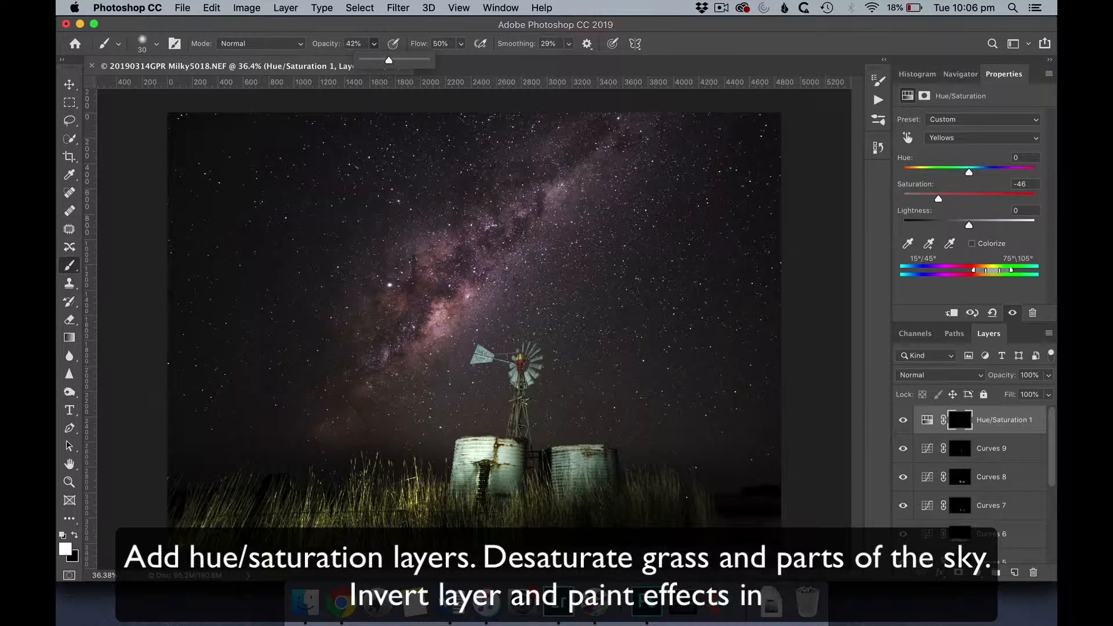
key("]")
mouse_move(442, 526)
left_mouse_down()
mouse_move(681, 498)
mouse_move(543, 474)
mouse_move(657, 519)
mouse_move(280, 487)
mouse_move(434, 492)
mouse_move(345, 506)
mouse_move(511, 506)
mouse_move(599, 487)
mouse_move(665, 519)
mouse_move(833, 521)
left_mouse_up()
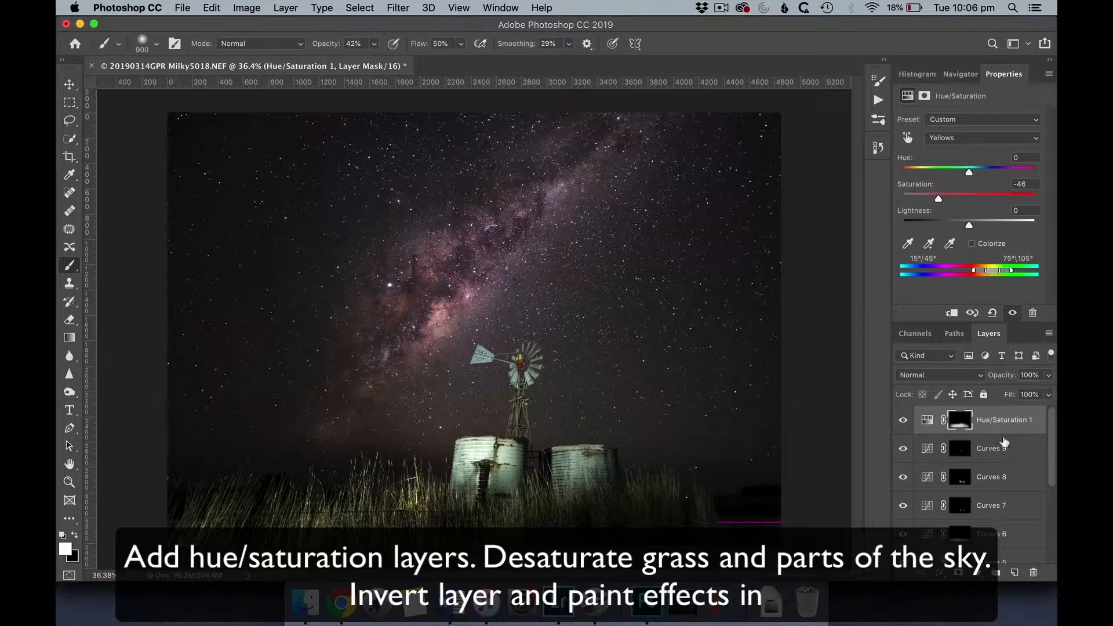
Add a second Hue/Saturation layer with saturation -43 and lightness -11, and invert its mask to hide the effect.
left_click(978, 572)
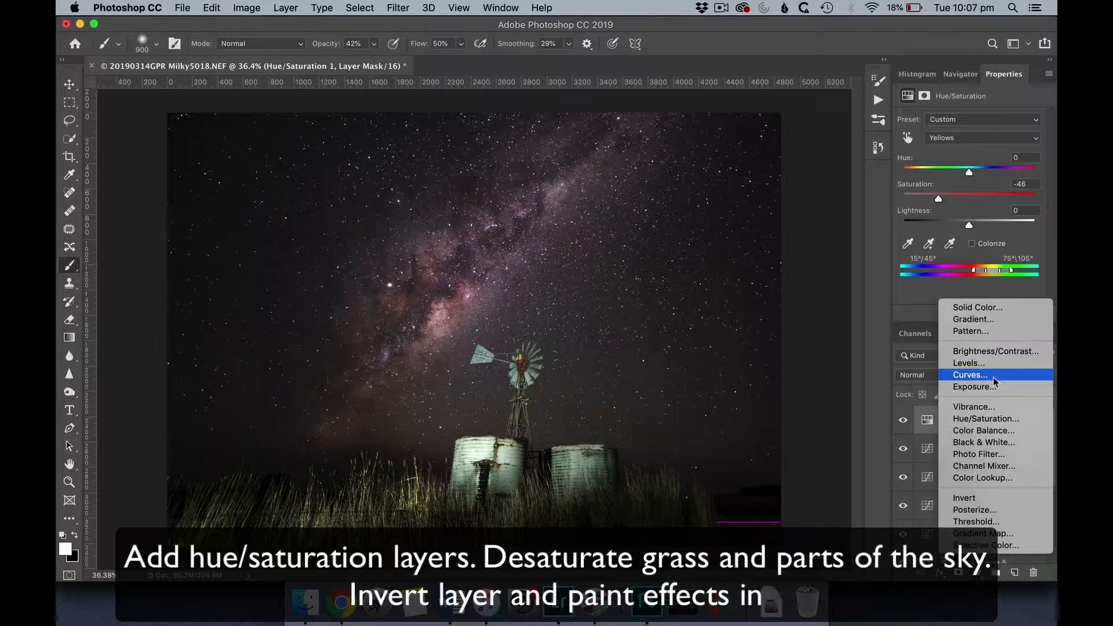
left_click(979, 420)
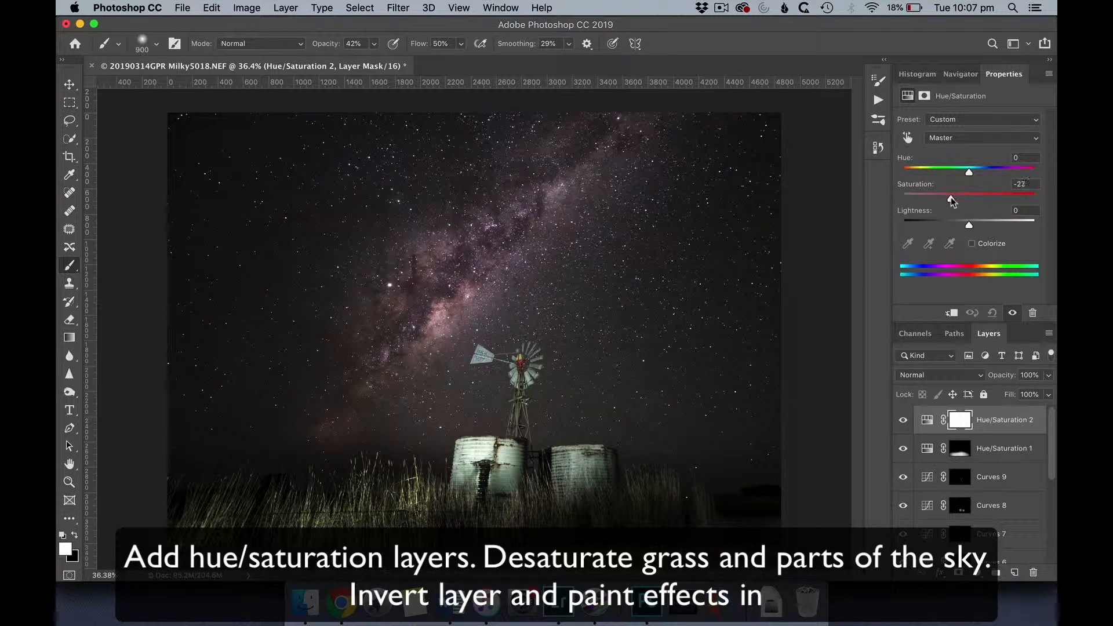
left_click_drag(951, 200, 950, 200)
key("super+i")
left_click(721, 8)
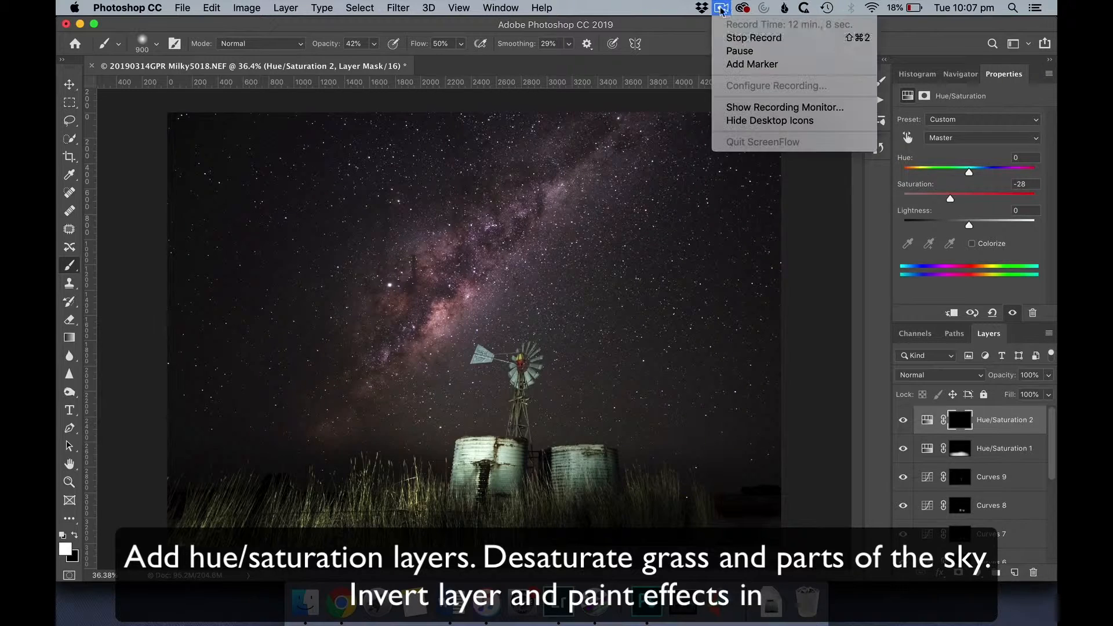
left_click(732, 50)
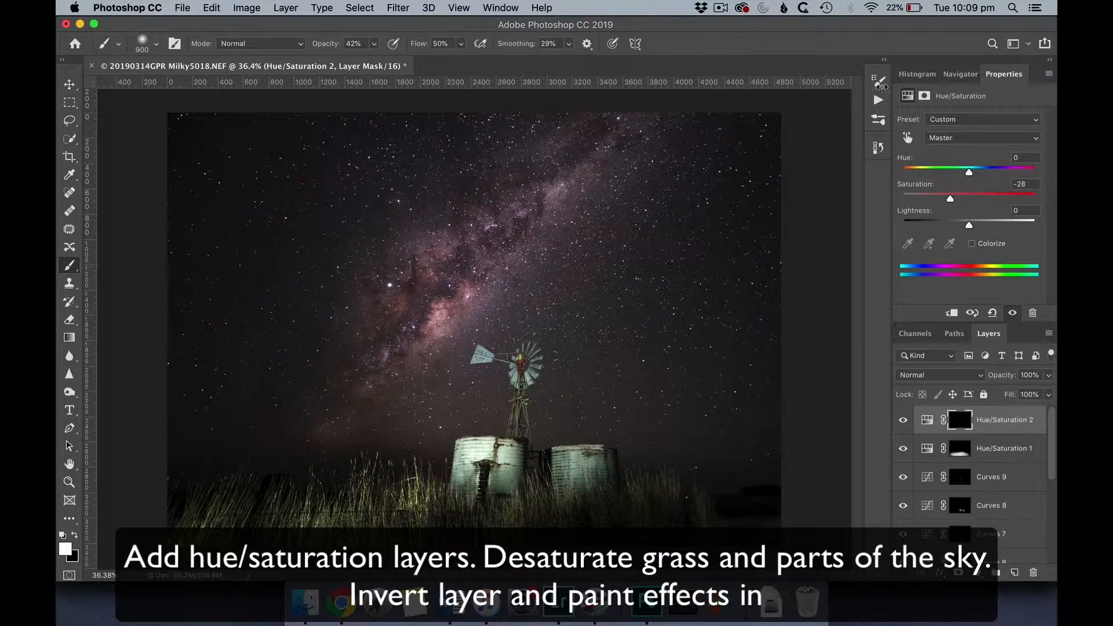
mouse_move(969, 225)
left_mouse_down()
mouse_move(927, 227)
mouse_move(969, 233)
mouse_move(937, 200)
mouse_move(962, 226)
left_mouse_up()
left_click(967, 225)
key("ctrl+i")
Set the brush to 1600 px and 16% opacity, and paint the desaturation into the sky on the Hue/Saturation 2 mask.
key("bracketright")
key("bracketright")
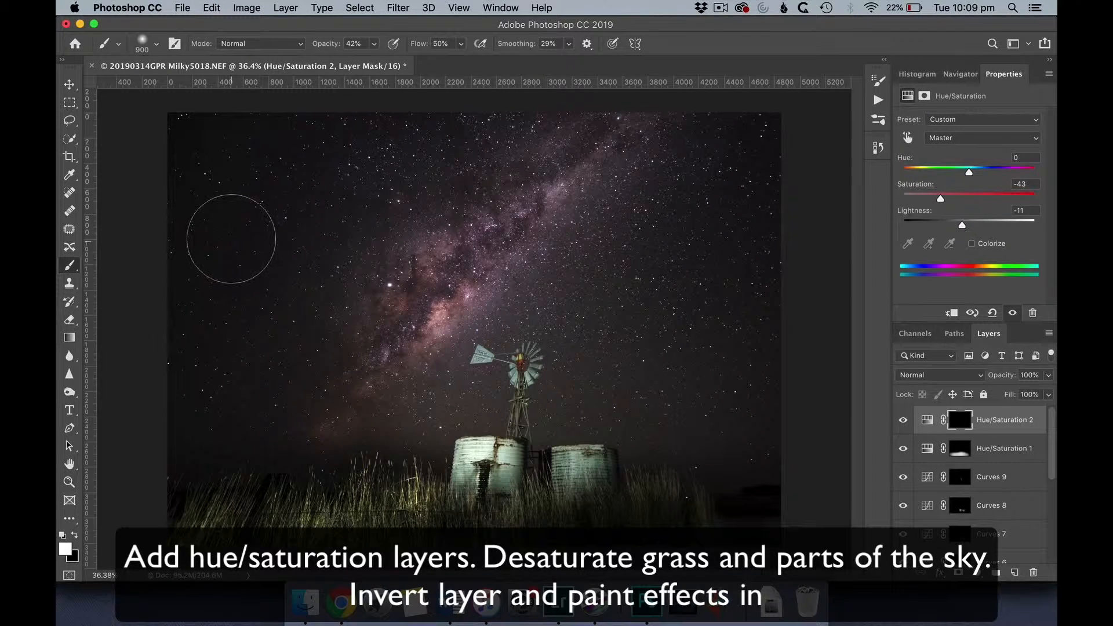
key("bracketright")
key("bracketright")
key("bracketright")
key("bracketright")
key("bracketright")
left_click(374, 43)
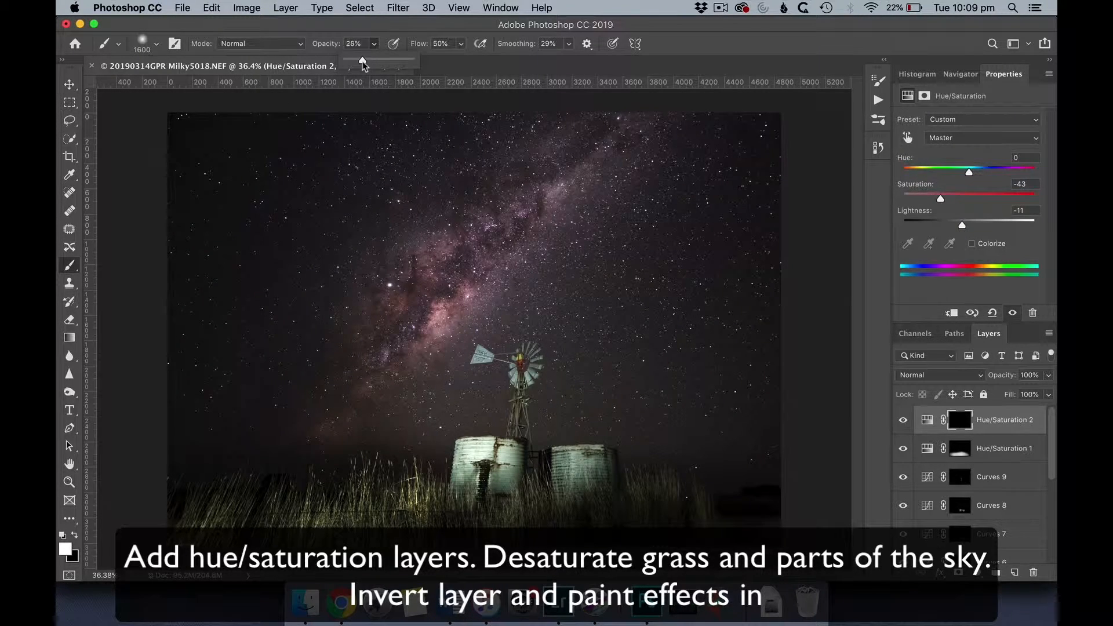
left_click_drag(362, 61, 354, 61)
mouse_move(437, 171)
left_mouse_down()
mouse_move(79, 460)
mouse_move(233, 330)
mouse_move(355, 186)
mouse_move(748, 101)
mouse_move(837, 336)
mouse_move(661, 389)
mouse_move(623, 335)
mouse_move(473, 397)
mouse_move(634, 410)
mouse_move(566, 390)
mouse_move(479, 193)
mouse_move(279, 376)
mouse_move(293, 151)
mouse_move(881, 123)
mouse_move(418, 149)
mouse_move(761, 188)
mouse_move(594, 415)
mouse_move(369, 451)
mouse_move(159, 450)
mouse_move(327, 160)
mouse_move(65, 136)
mouse_move(820, 123)
mouse_move(952, 234)
mouse_move(671, 320)
mouse_move(1054, 318)
left_mouse_up()
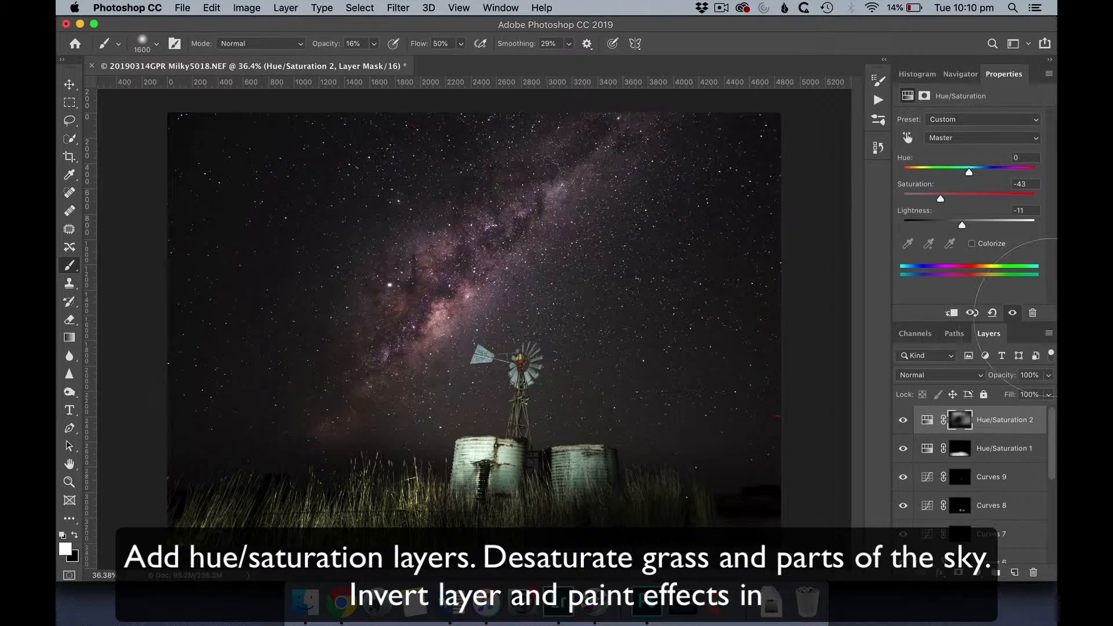
Add a brightening Curves layer with a point at input 85, output 121, invert its mask, and paint the effect along the Milky Way.
left_click(977, 572)
left_click(980, 374)
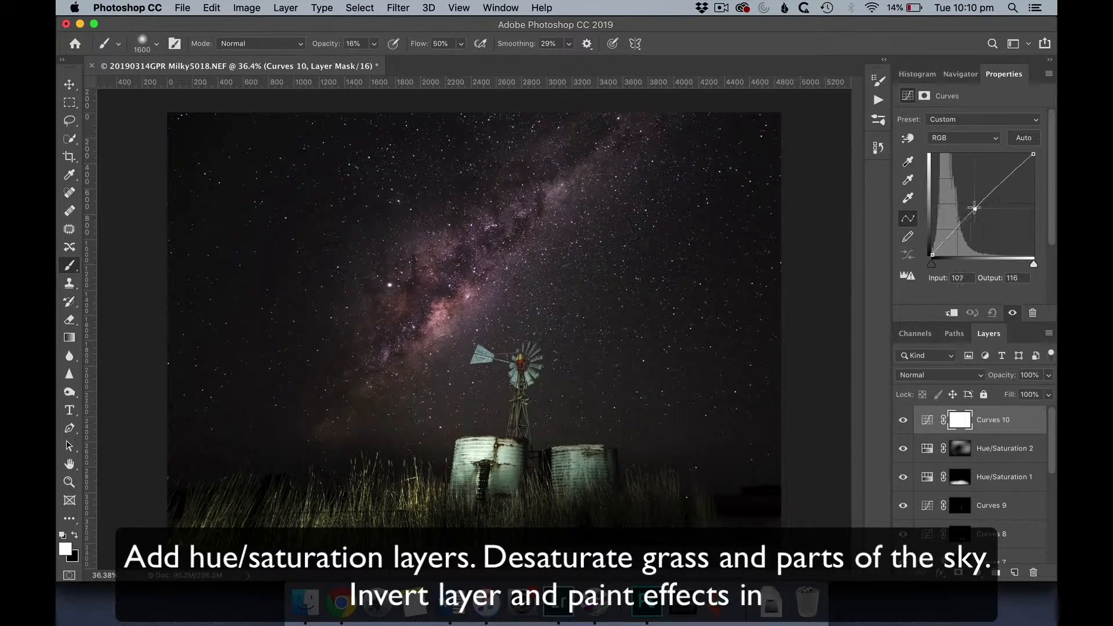
left_click_drag(968, 219, 966, 207)
key("ctrl+i")
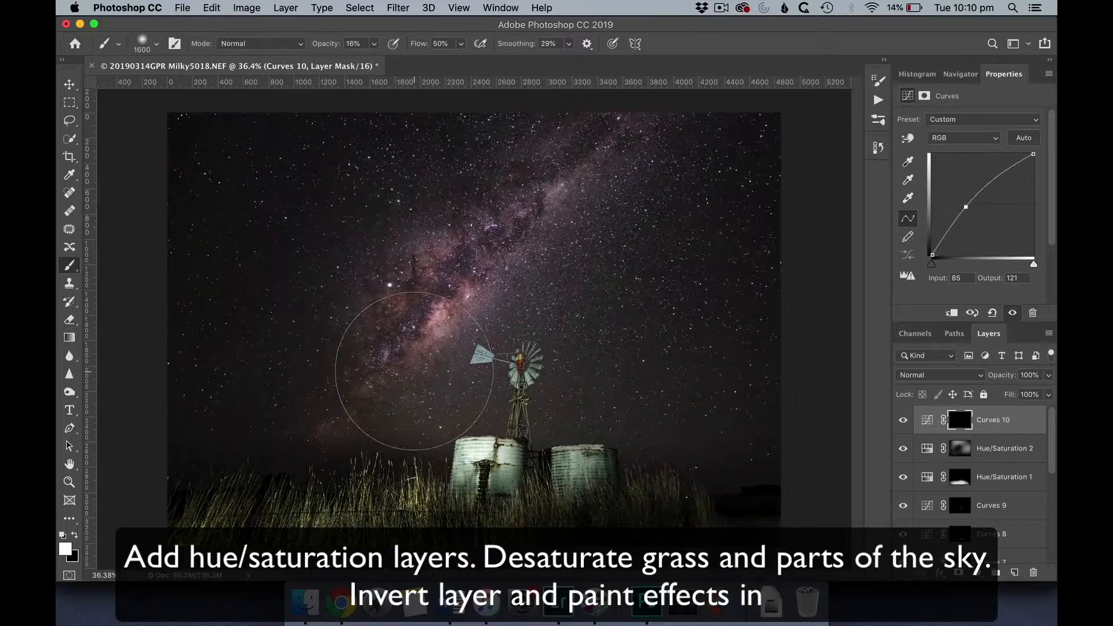
mouse_move(693, 138)
left_mouse_down()
mouse_move(651, 112)
mouse_move(273, 389)
mouse_move(481, 208)
mouse_move(713, 129)
mouse_move(268, 367)
mouse_move(398, 261)
mouse_move(441, 244)
left_mouse_up()
Add another Curves adjustment layer above Curves 10, keeping its shadow point at input 0, output 0.
left_click(978, 572)
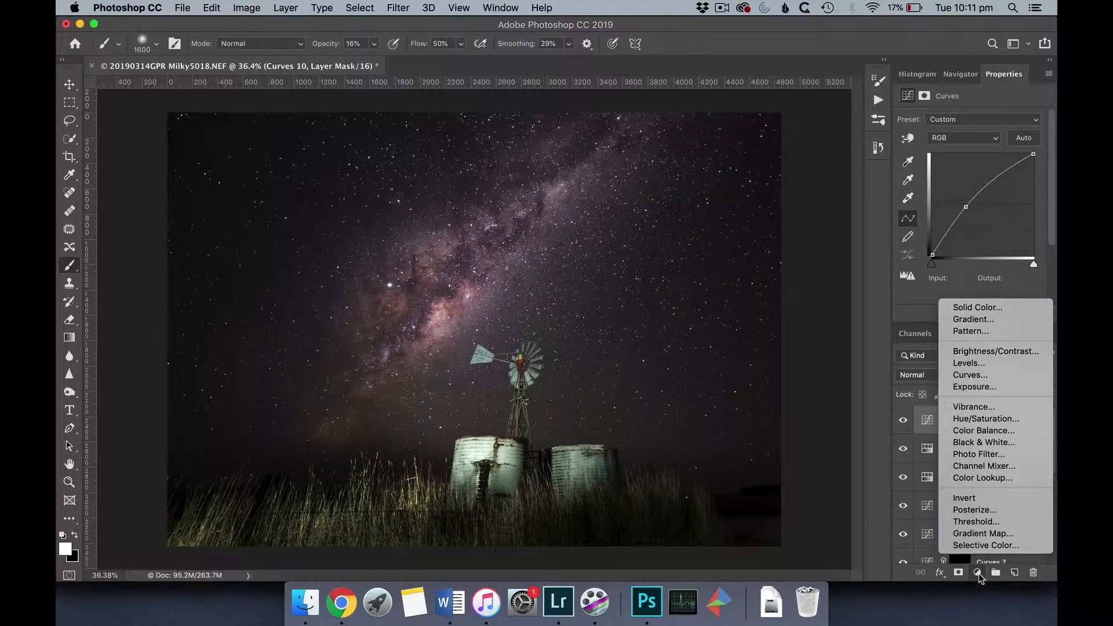
left_click(991, 376)
mouse_move(932, 254)
left_mouse_down()
mouse_move(928, 241)
mouse_move(931, 256)
left_mouse_up()
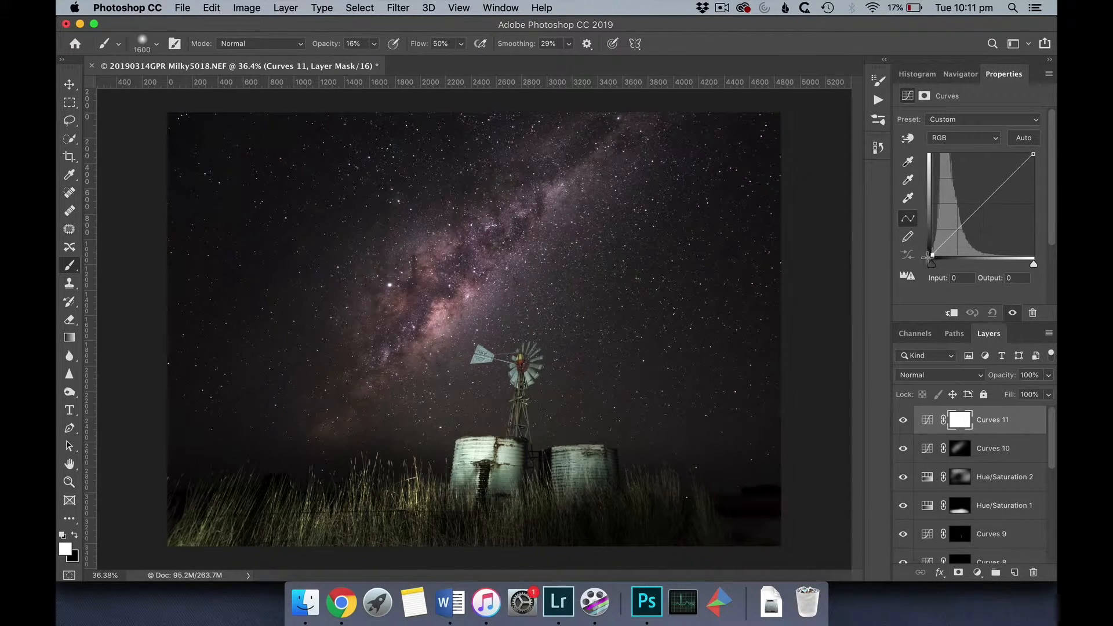
Save the layered photo and switch to Lightroom Classic.
key("ctrl+s")
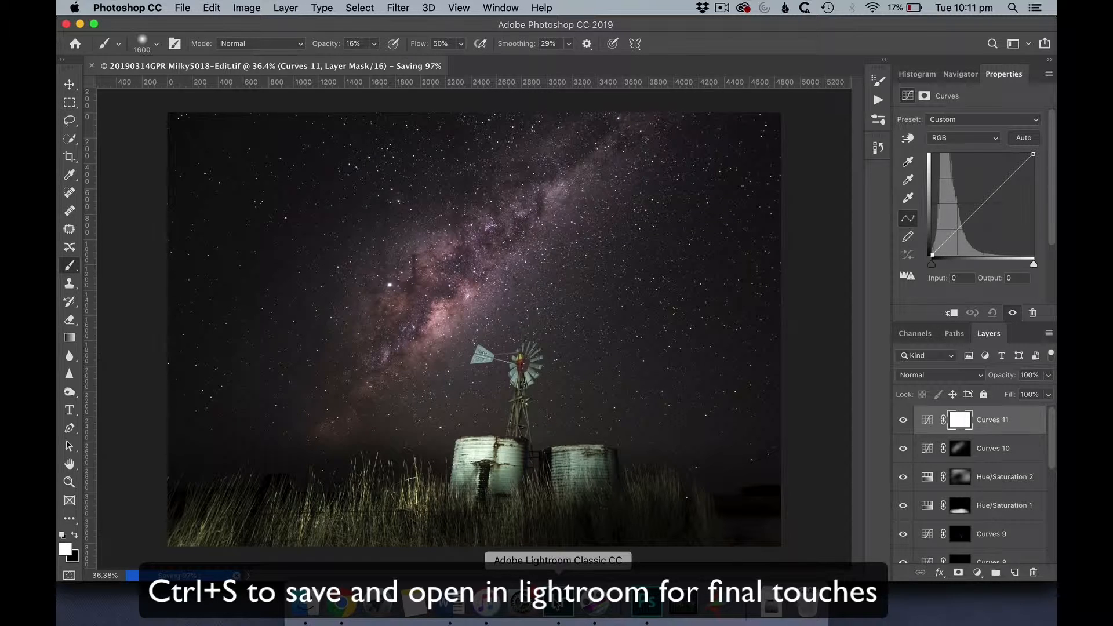
left_click(559, 603)
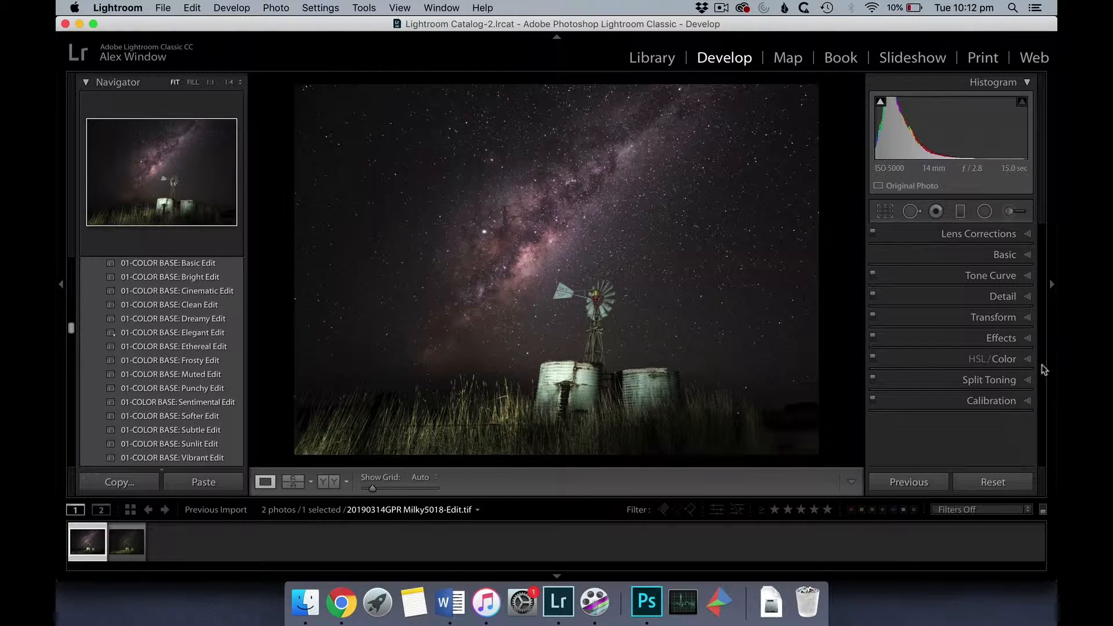
Cool the photo's white balance by setting the temperature to -12.
left_click(1005, 255)
left_click_drag(962, 326, 954, 326)
scroll(957, 359, "down", 5)
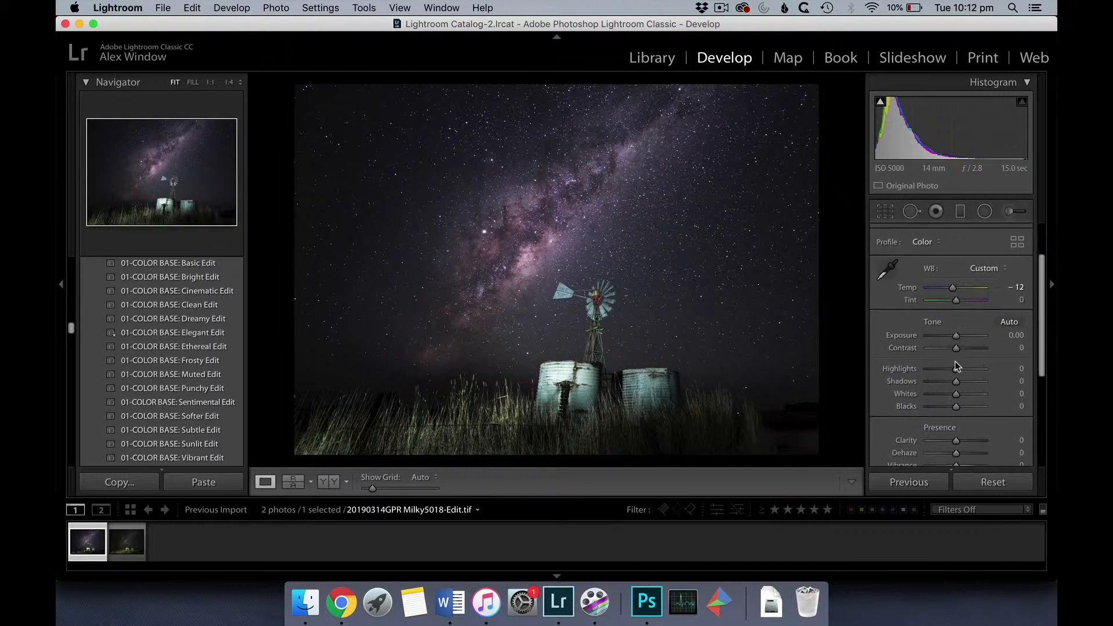
left_click(963, 381)
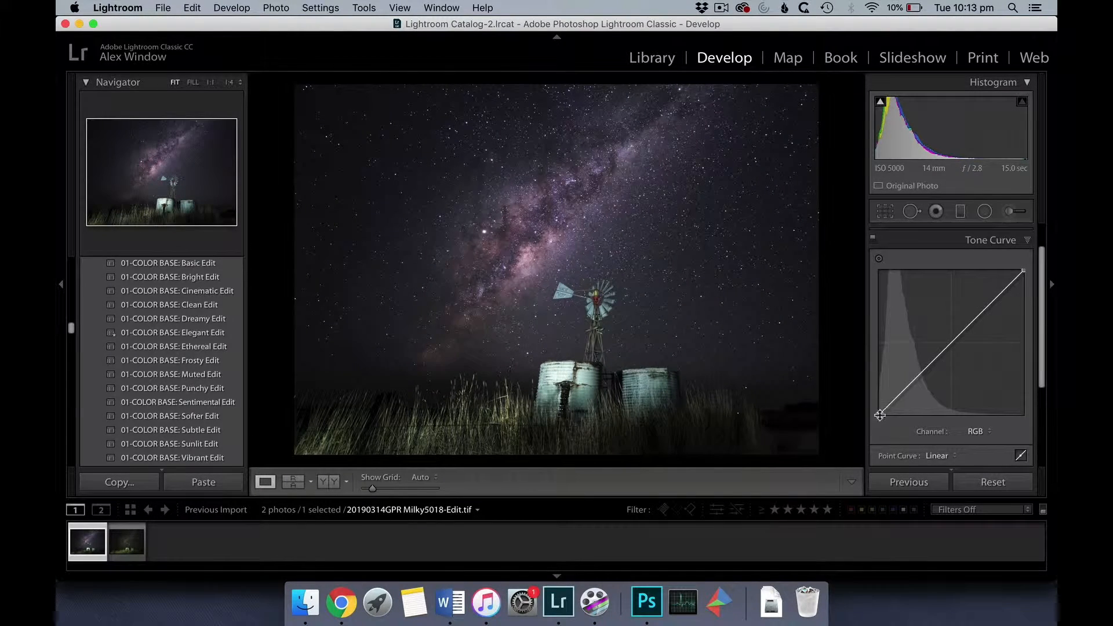
Adjust the RGB tone curve by lifting the black point slightly and pulling the midtones down.
left_click_drag(879, 416, 880, 413)
left_click_drag(952, 339, 955, 351)
left_click(991, 239)
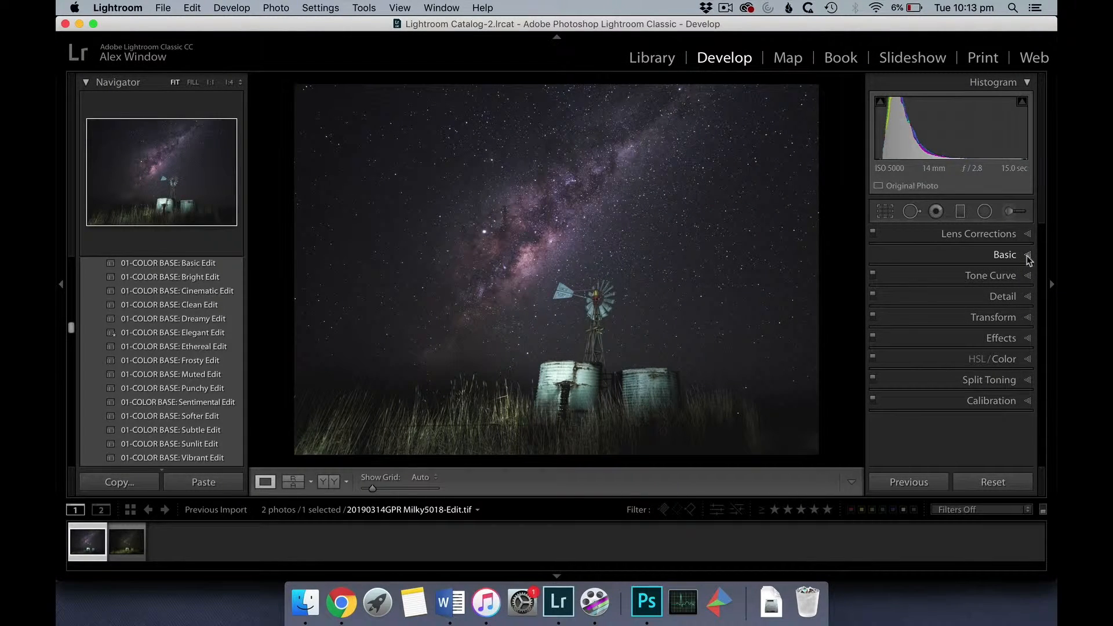
Send the photo from Lightroom to Color Efex Pro 4 for editing.
right_click(584, 375)
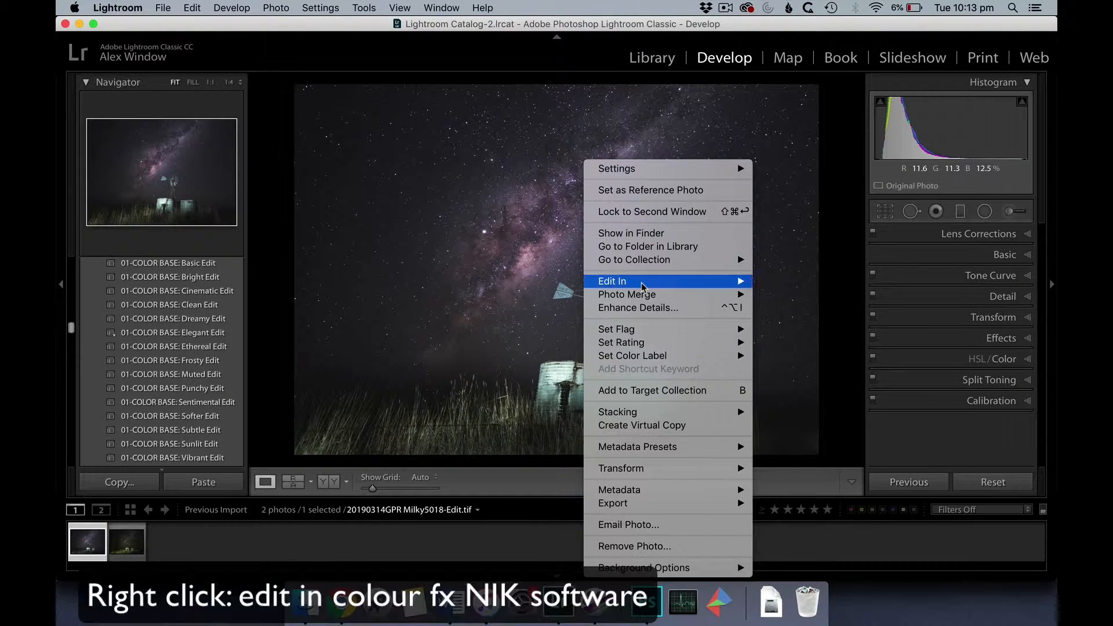
mouse_move(609, 282)
left_click(797, 329)
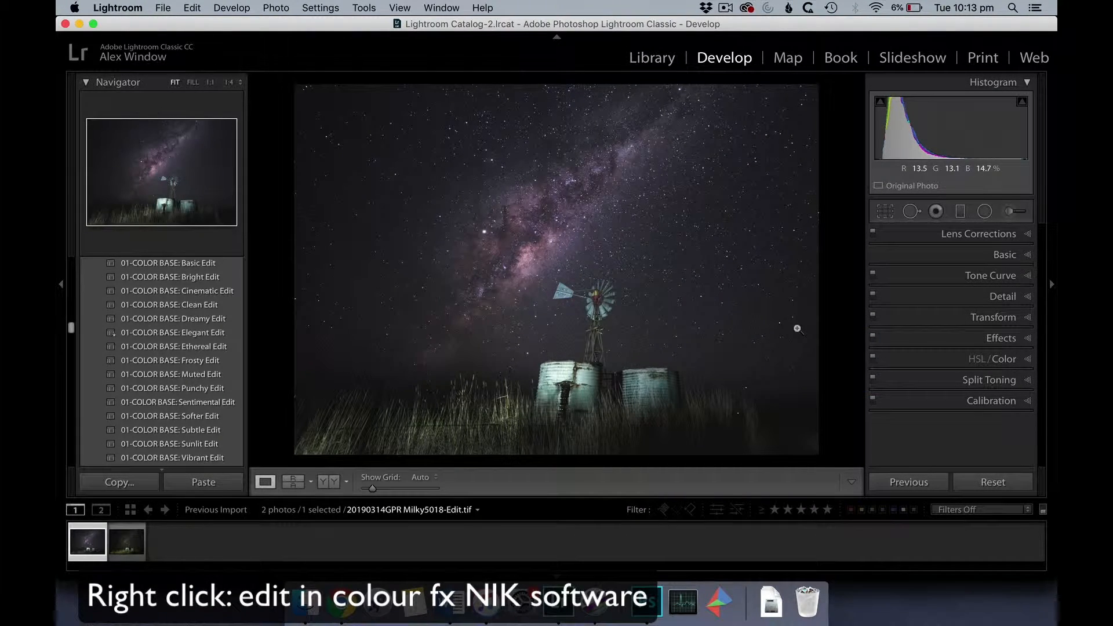
left_click(649, 322)
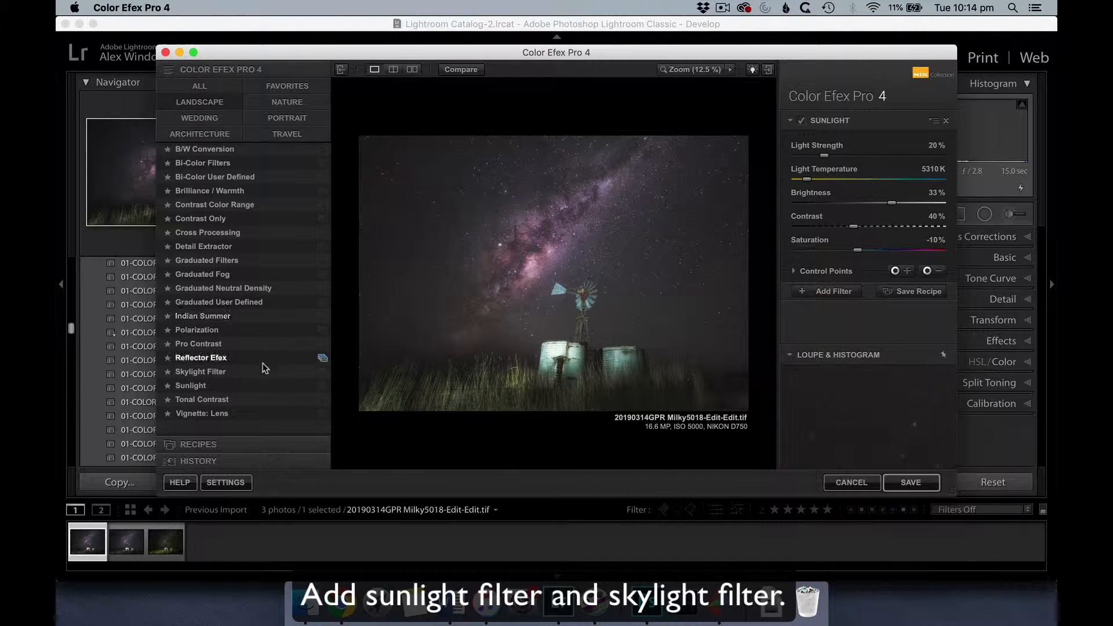
Add Sunlight filter control points on the left grass, the base of the large tank, and the right grass.
left_click(902, 274)
left_click(436, 389)
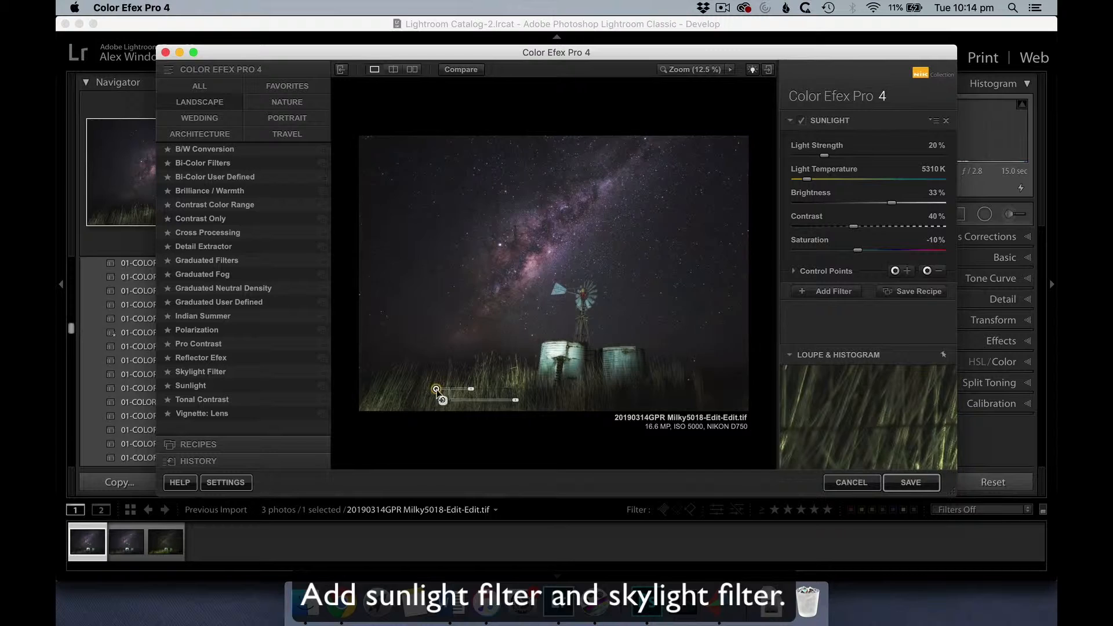
left_click(567, 371)
left_click(896, 270)
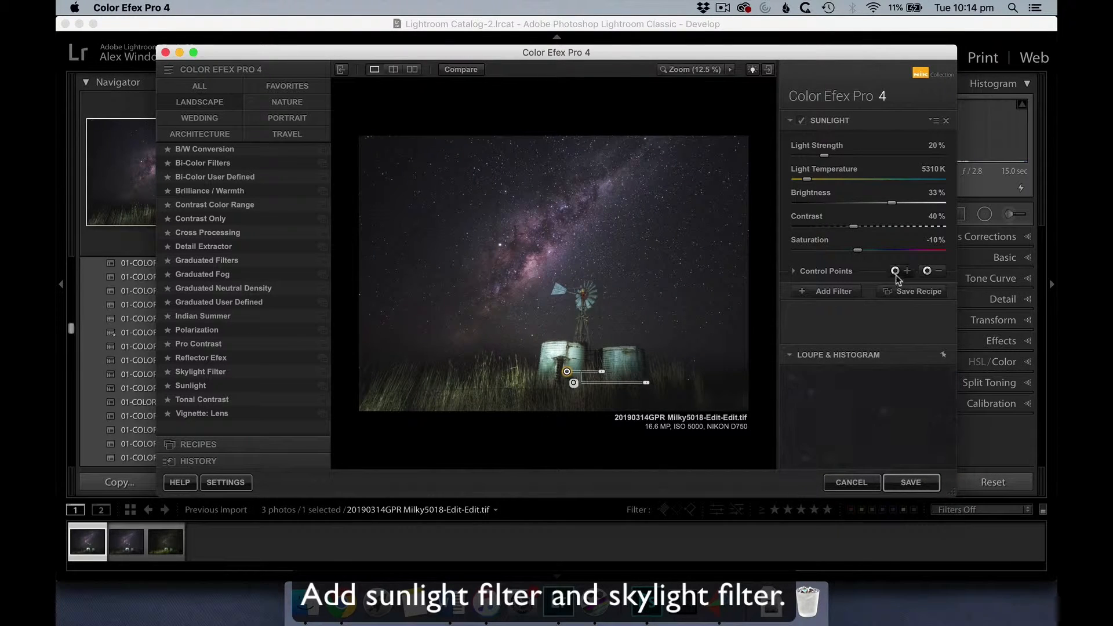
left_click(672, 384)
Place three more Sunlight control points along the Milky Way: on its upper band, its bright core, and its lower end.
left_click(895, 271)
left_click(517, 261)
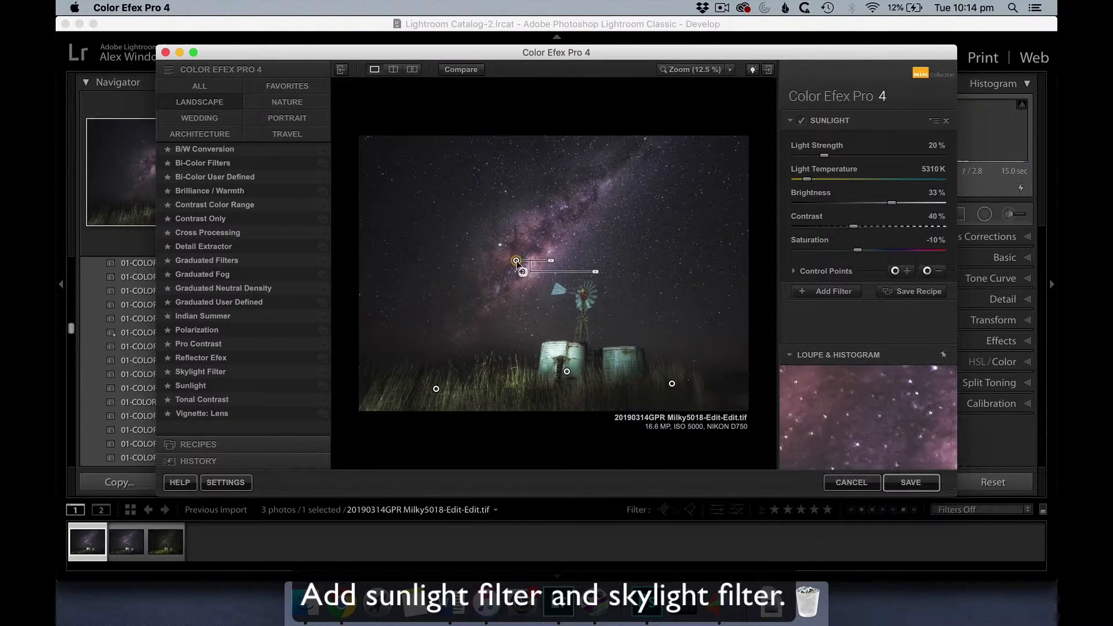
left_click(896, 271)
left_click(590, 175)
left_click(568, 210)
left_click_drag(569, 210, 561, 220)
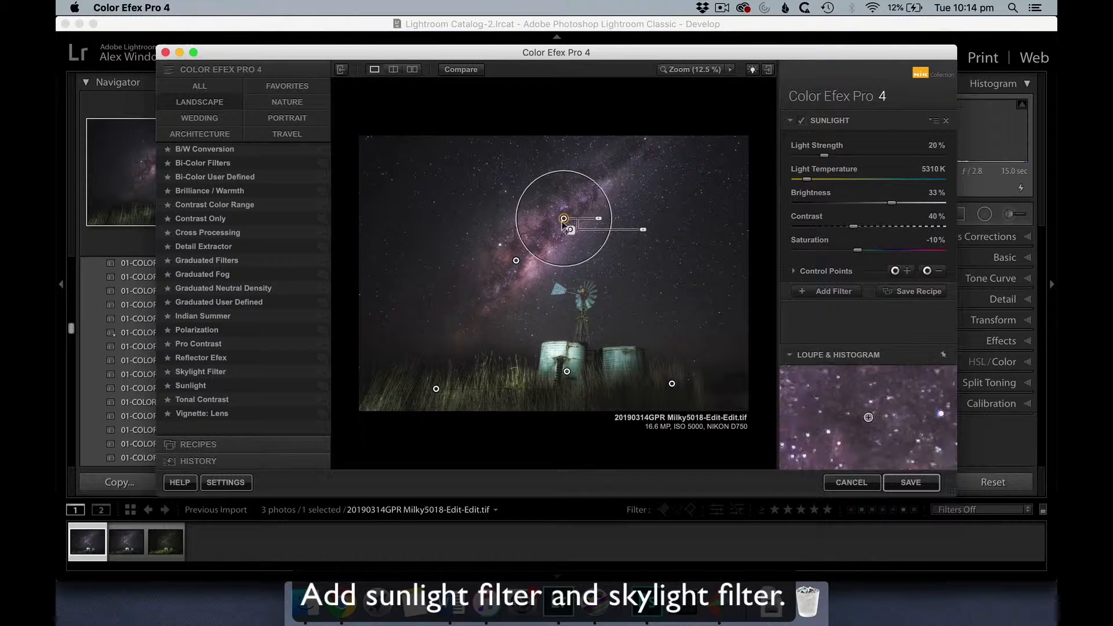
left_click_drag(516, 261, 508, 268)
left_click(895, 271)
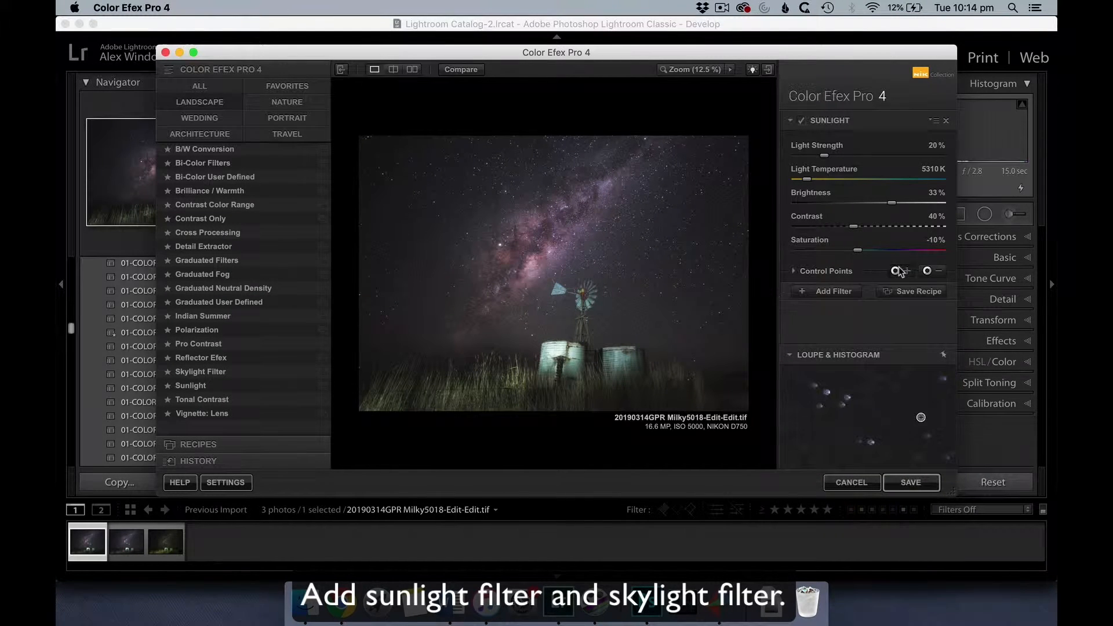
left_click(479, 306)
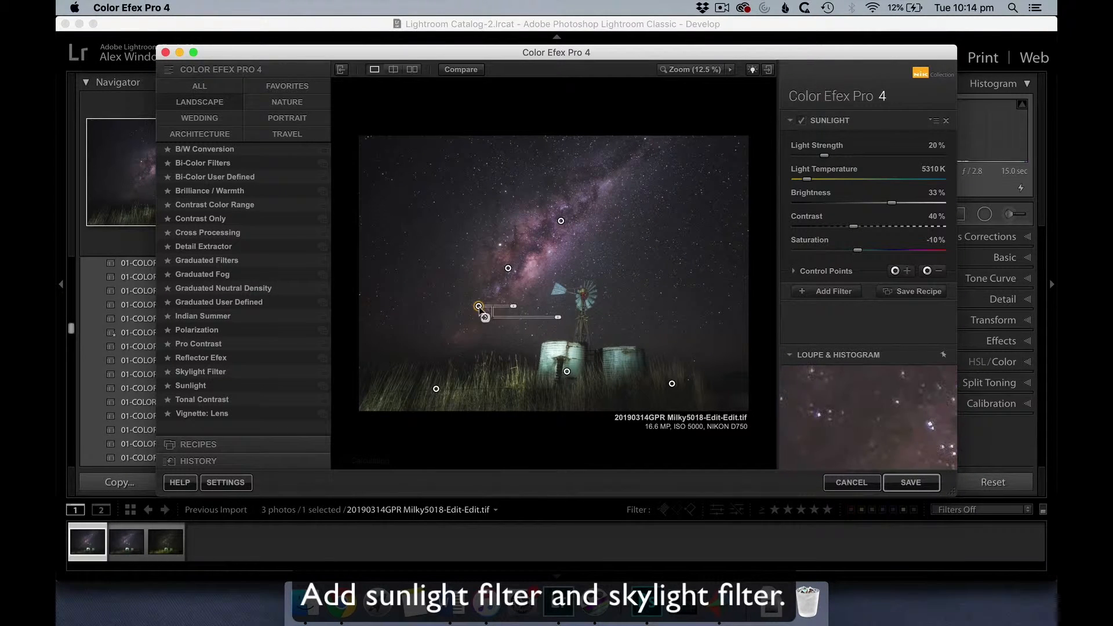
Fine-tune the positions of the foreground control points and set the Sunlight filter's brightness to 36%.
left_click(672, 386)
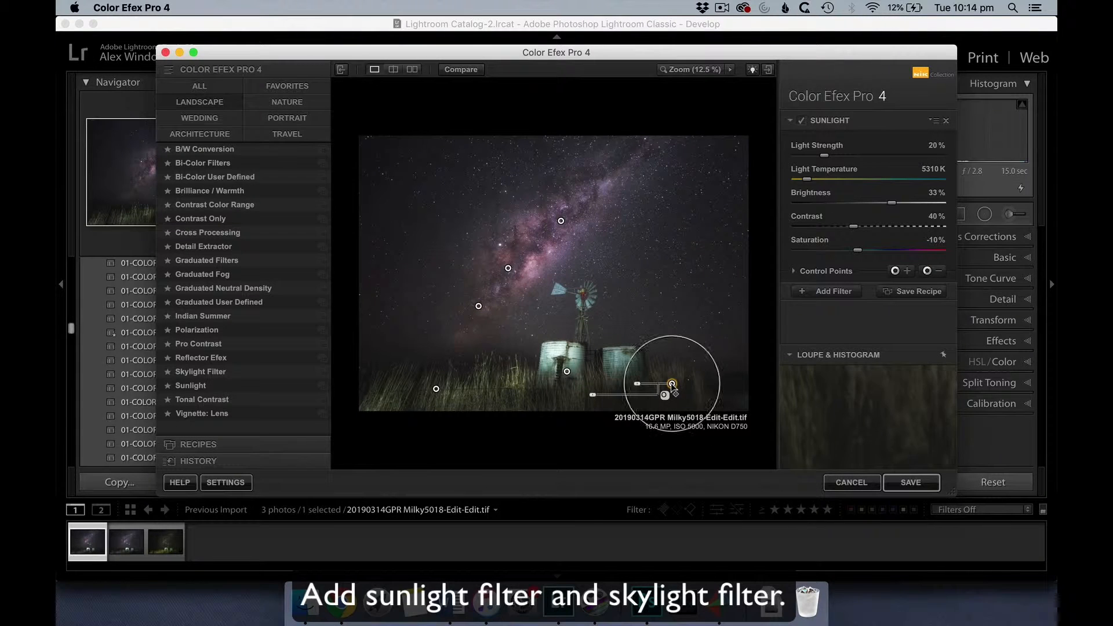
left_click_drag(673, 387, 678, 399)
left_click_drag(567, 371, 571, 372)
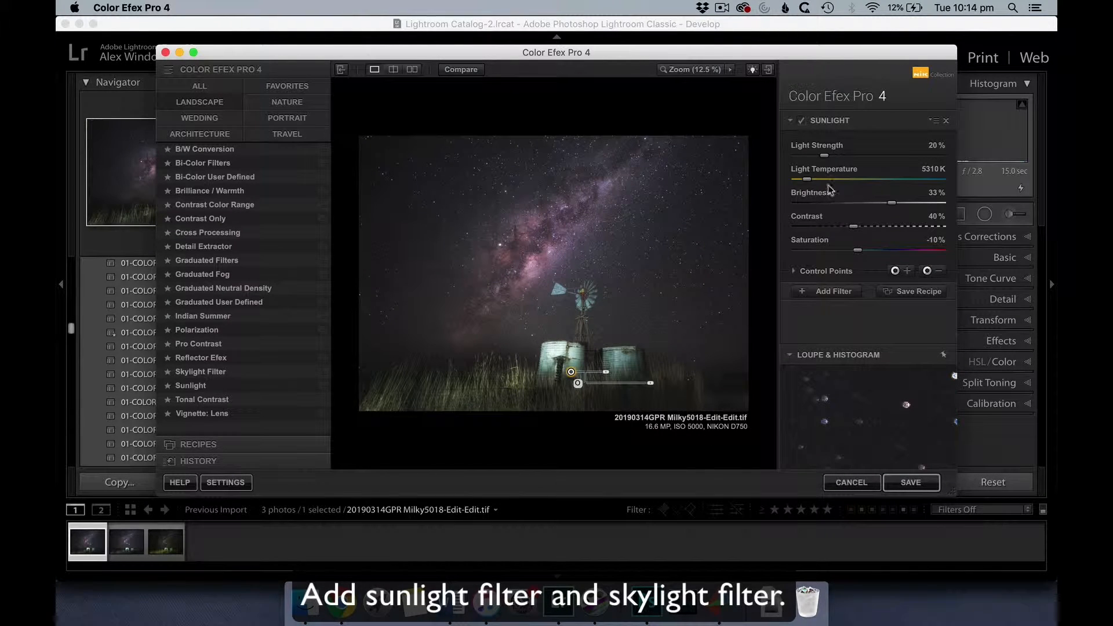
left_click_drag(894, 204, 895, 203)
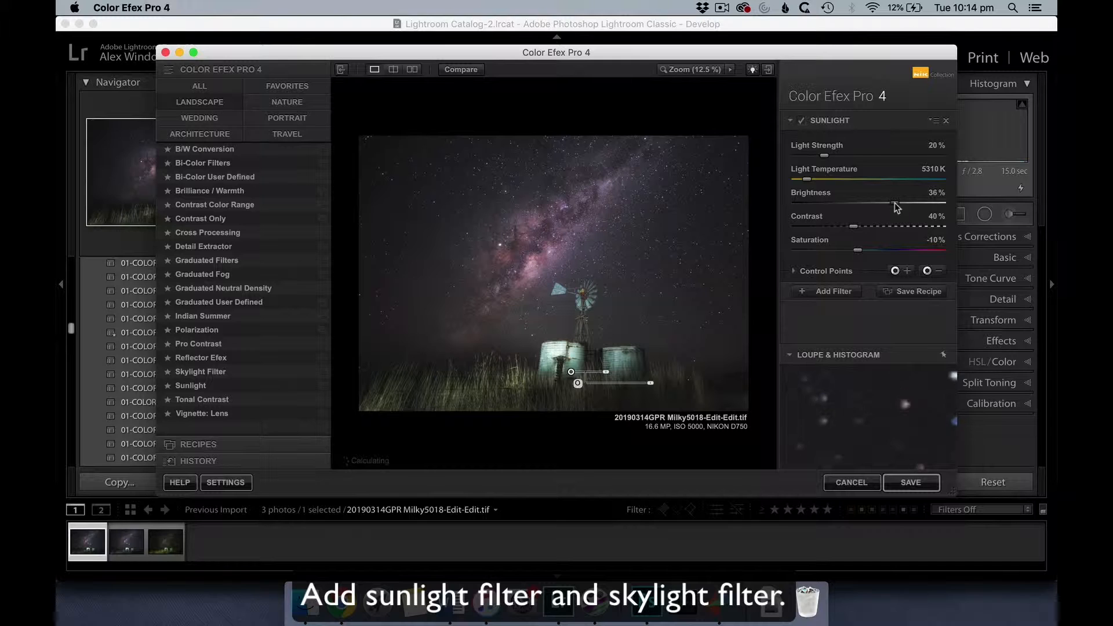
mouse_move(438, 389)
left_mouse_down()
mouse_move(447, 388)
mouse_move(435, 389)
left_mouse_up()
Add a Skylight Filter at 27% strength, limited by a control point on the Milky Way's core.
left_click(824, 293)
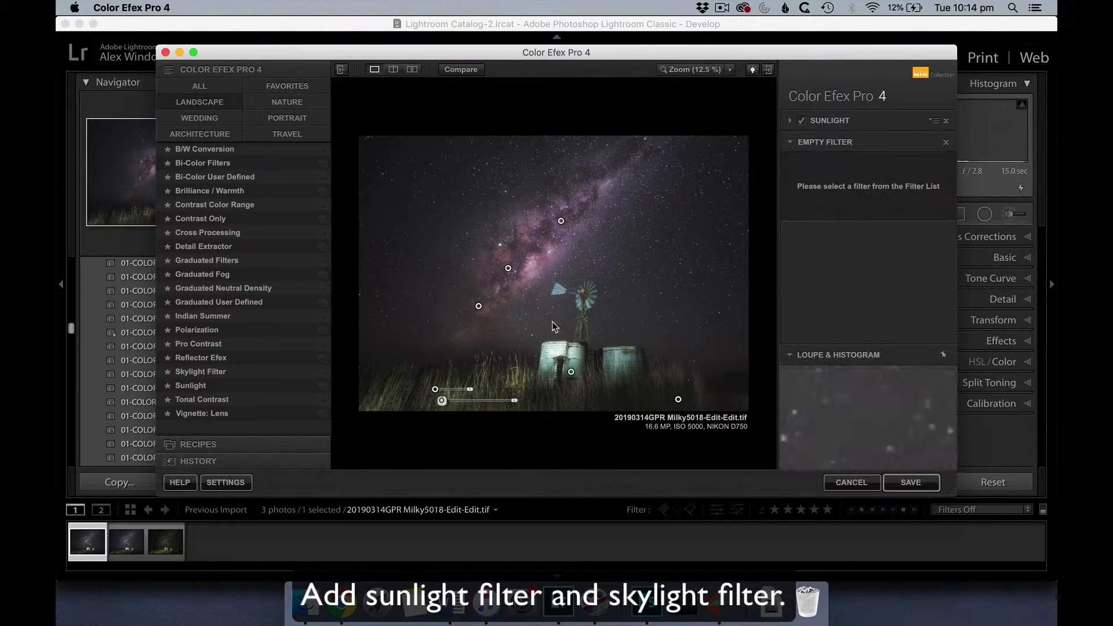
left_click(224, 374)
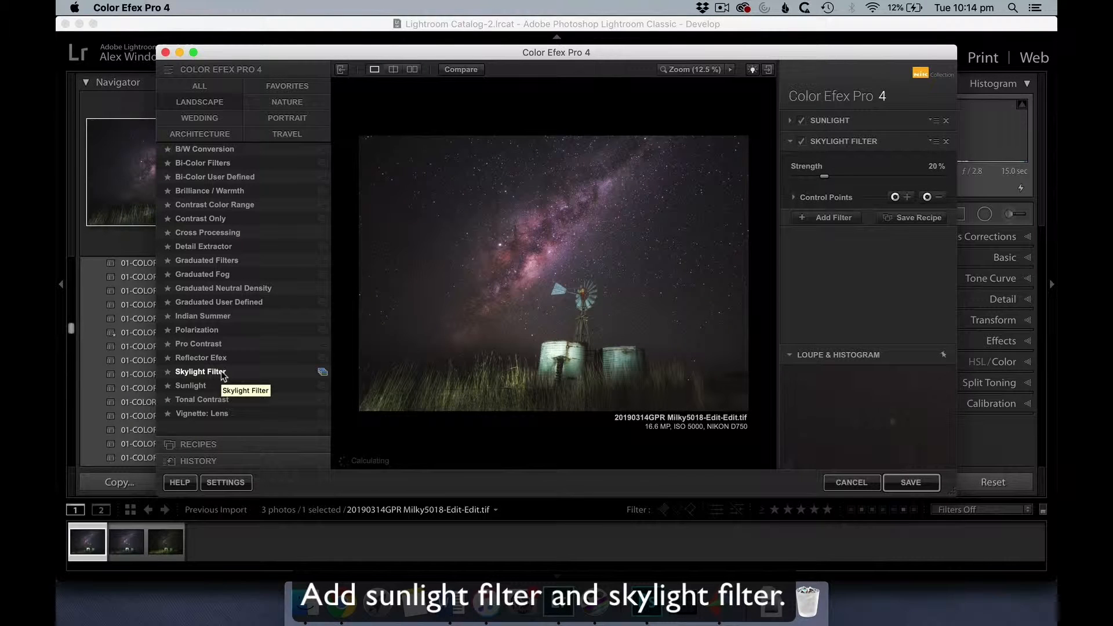
left_click(895, 197)
left_click(513, 271)
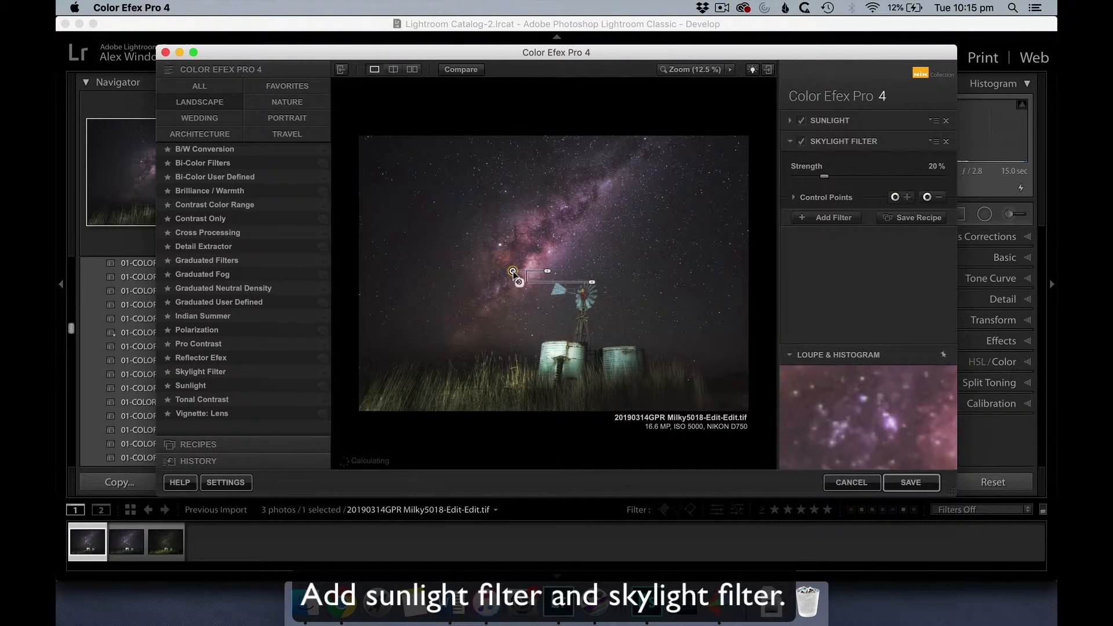
left_click_drag(512, 271, 518, 247)
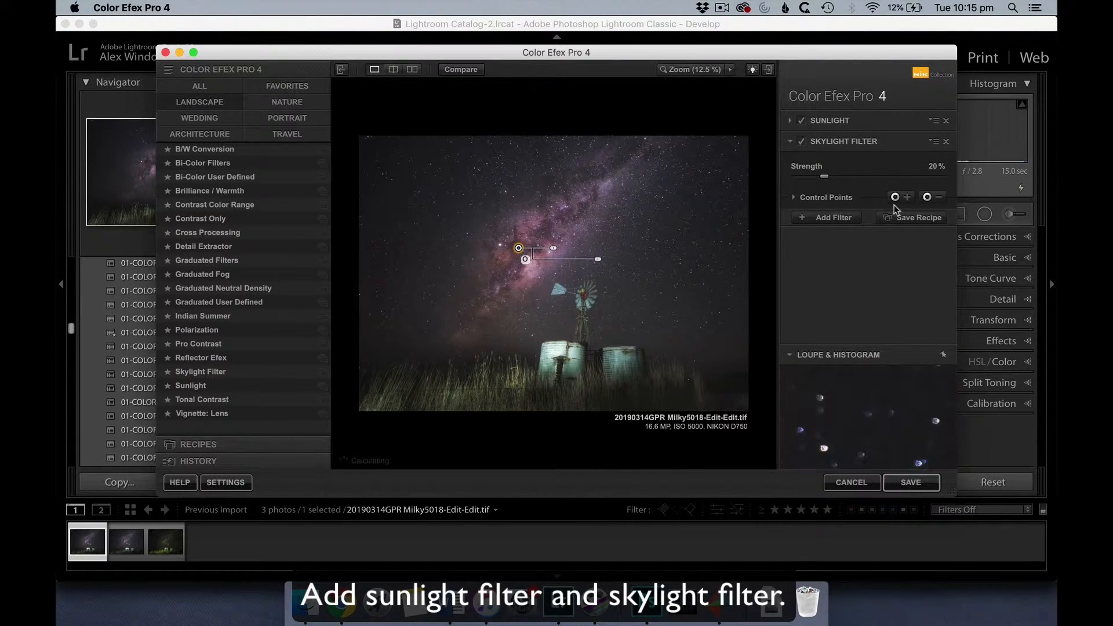
mouse_move(831, 181)
left_mouse_down()
mouse_move(848, 184)
mouse_move(838, 183)
left_mouse_up()
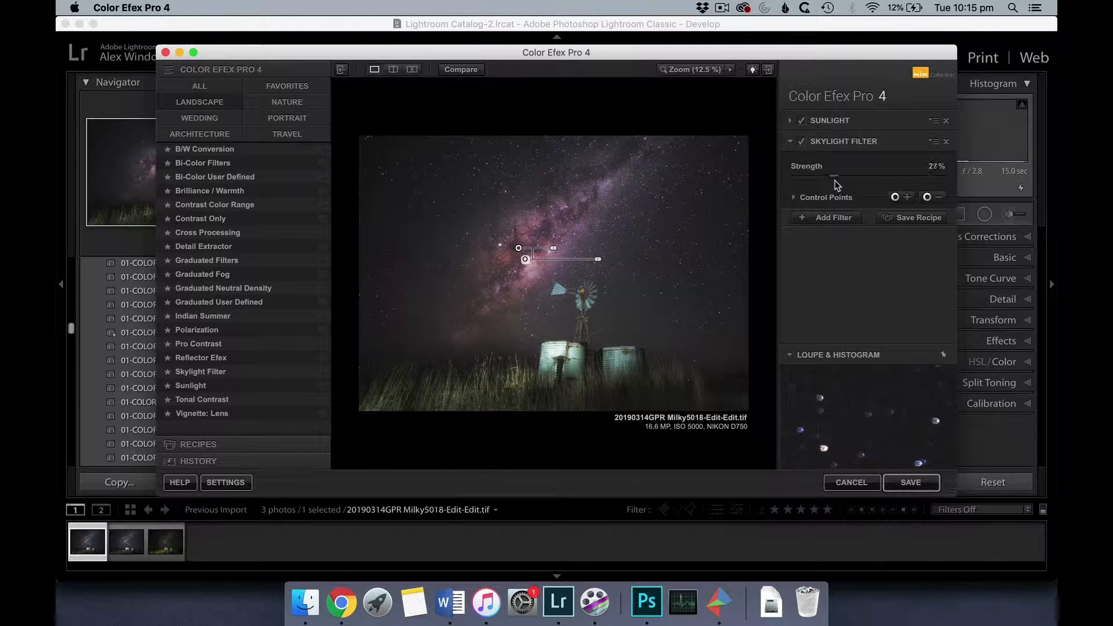
mouse_move(518, 248)
left_mouse_down()
mouse_move(562, 228)
mouse_move(520, 260)
left_mouse_up()
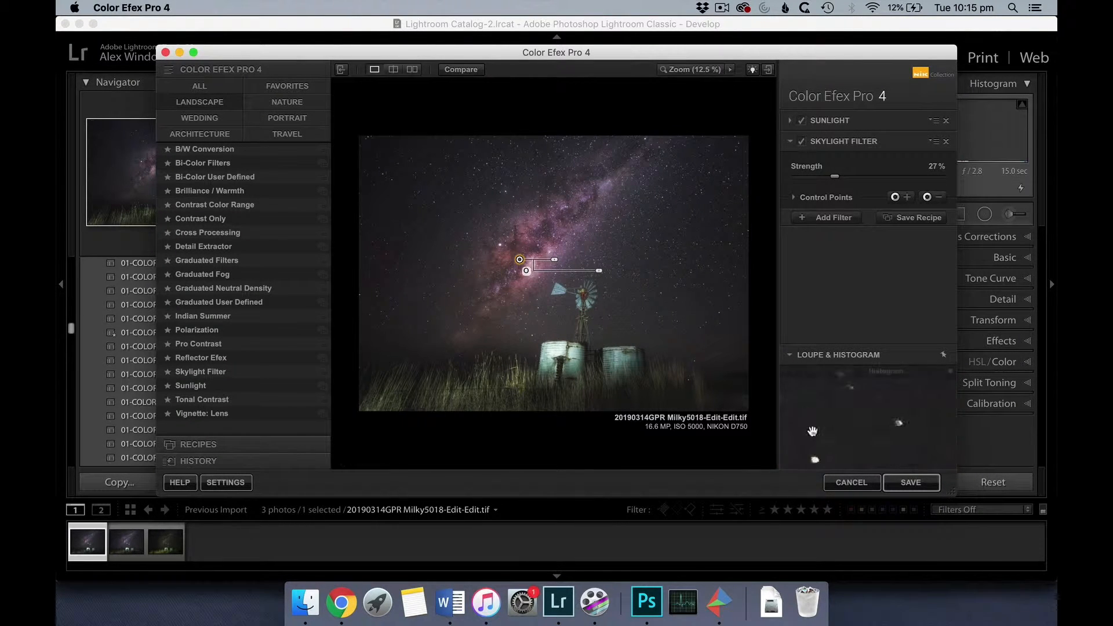
Add a Detail Extractor filter at 28% strength, limited by a control point on the Milky Way's core.
left_click(855, 220)
left_click(232, 358)
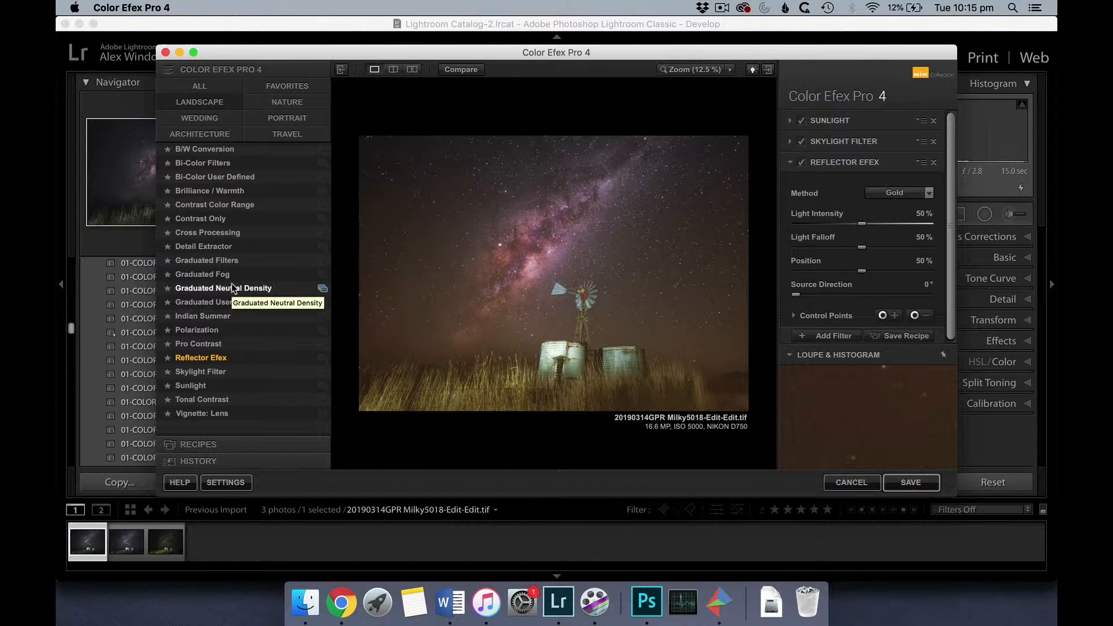
left_click(231, 249)
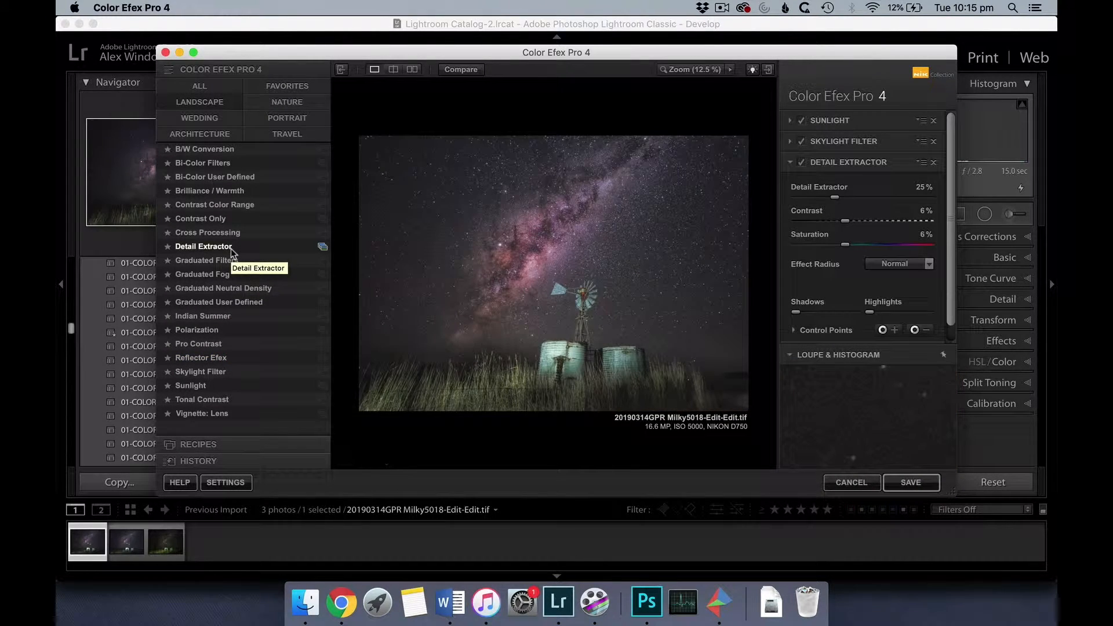
left_click(883, 330)
left_click(520, 263)
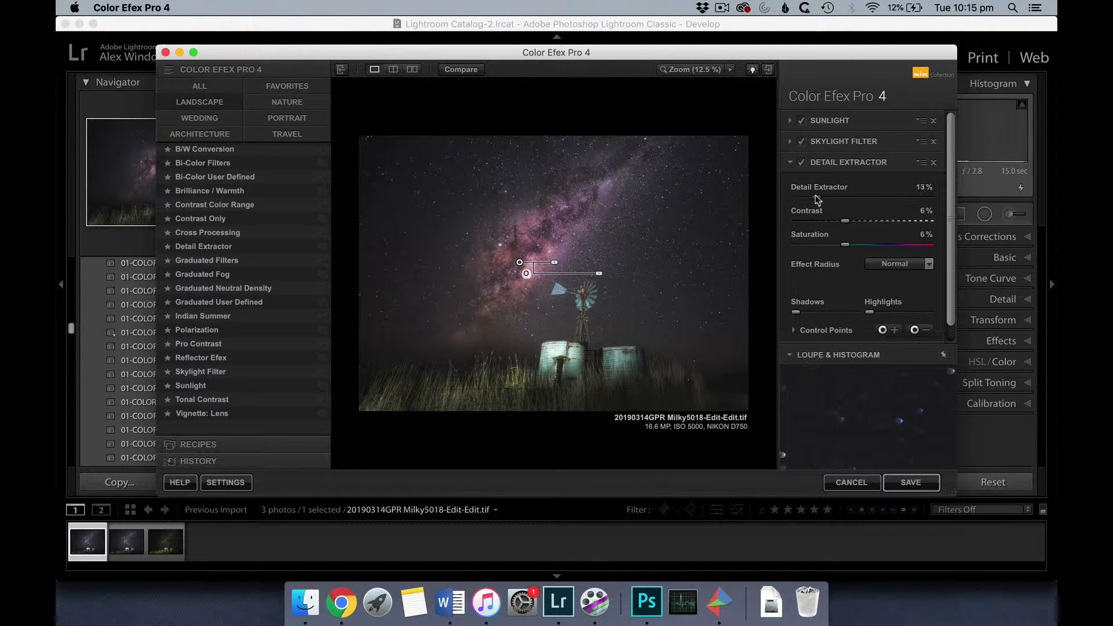
left_click_drag(813, 199, 842, 201)
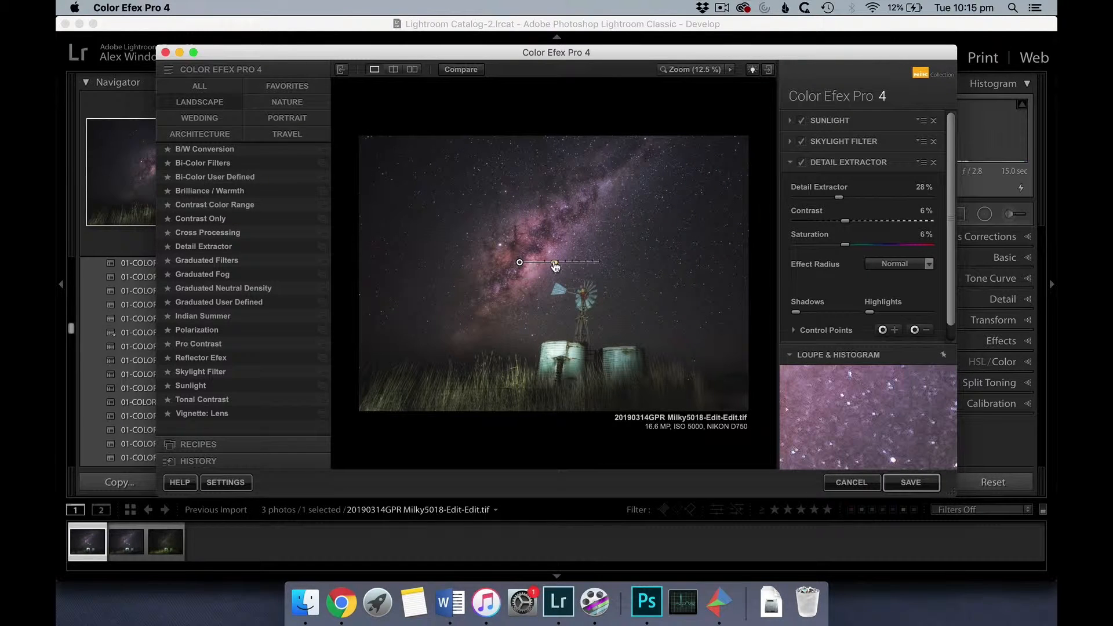
Move the Detail Extractor control point down the Milky Way and place another one near its bright core.
left_click_drag(555, 263, 499, 284)
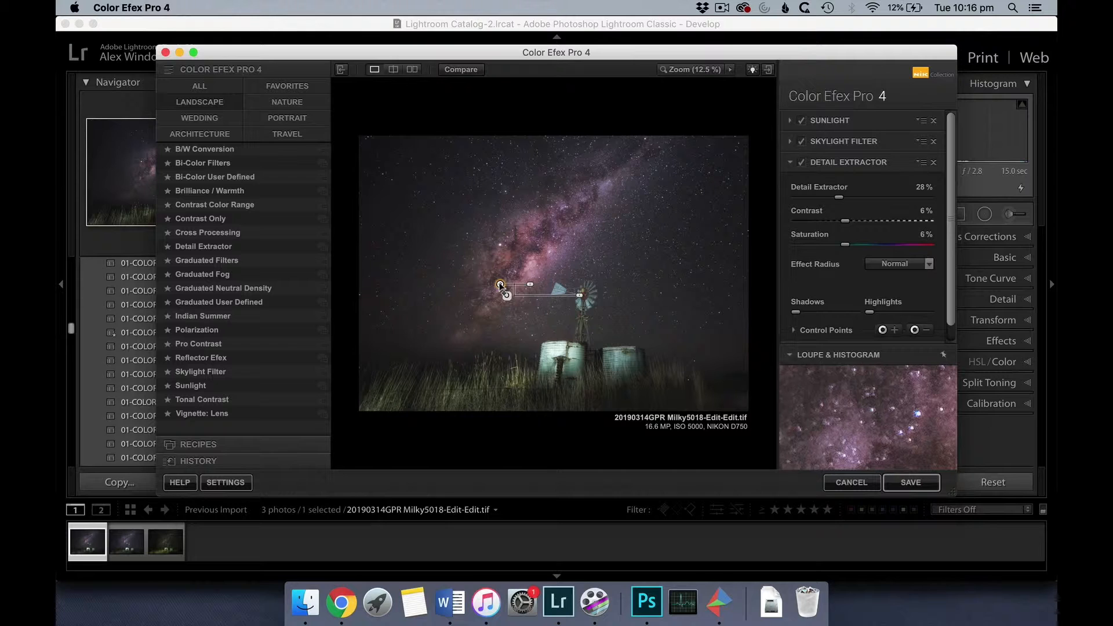
left_click(922, 330)
left_click(883, 330)
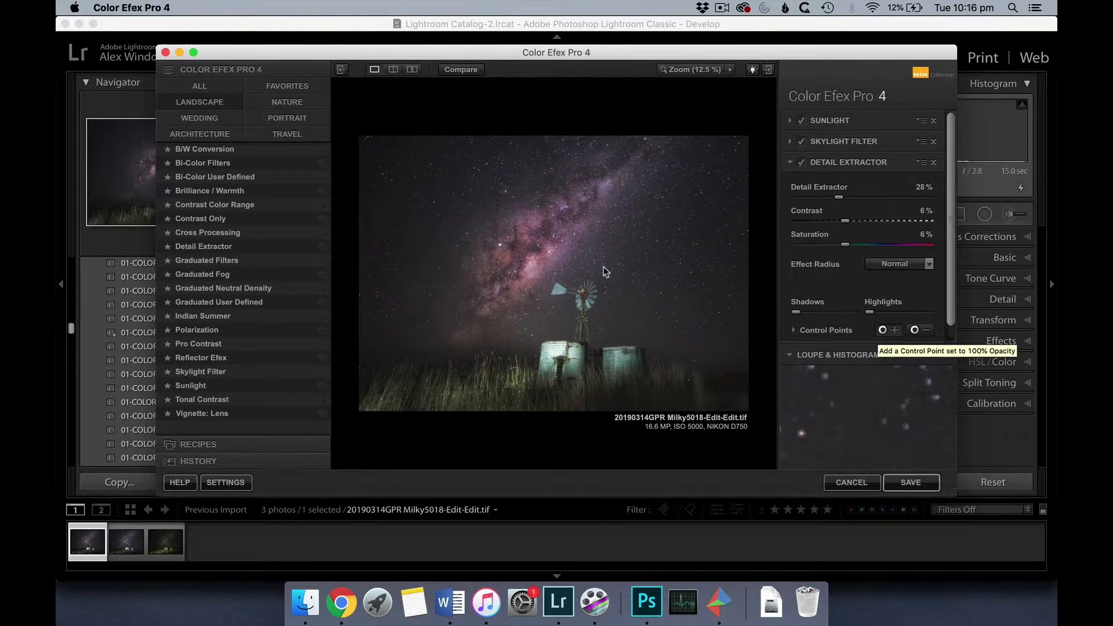
left_click(504, 268)
mouse_move(504, 269)
left_mouse_down()
mouse_move(568, 361)
mouse_move(529, 376)
mouse_move(590, 243)
mouse_move(516, 260)
mouse_move(576, 373)
mouse_move(551, 367)
mouse_move(514, 385)
mouse_move(530, 256)
mouse_move(515, 268)
left_mouse_up()
Set the Detail Extractor's effect radius to Fine and contrast to -1%, adjust its saturation, and save the result back to Lightroom.
left_click(927, 264)
left_click(896, 290)
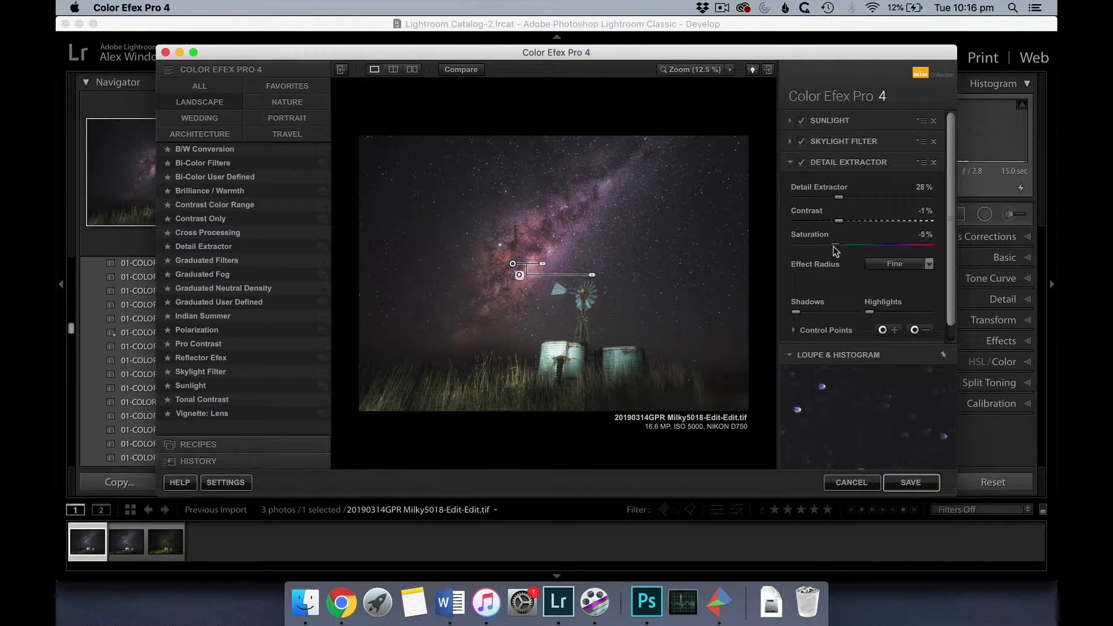
left_click_drag(835, 251, 894, 256)
left_click(902, 485)
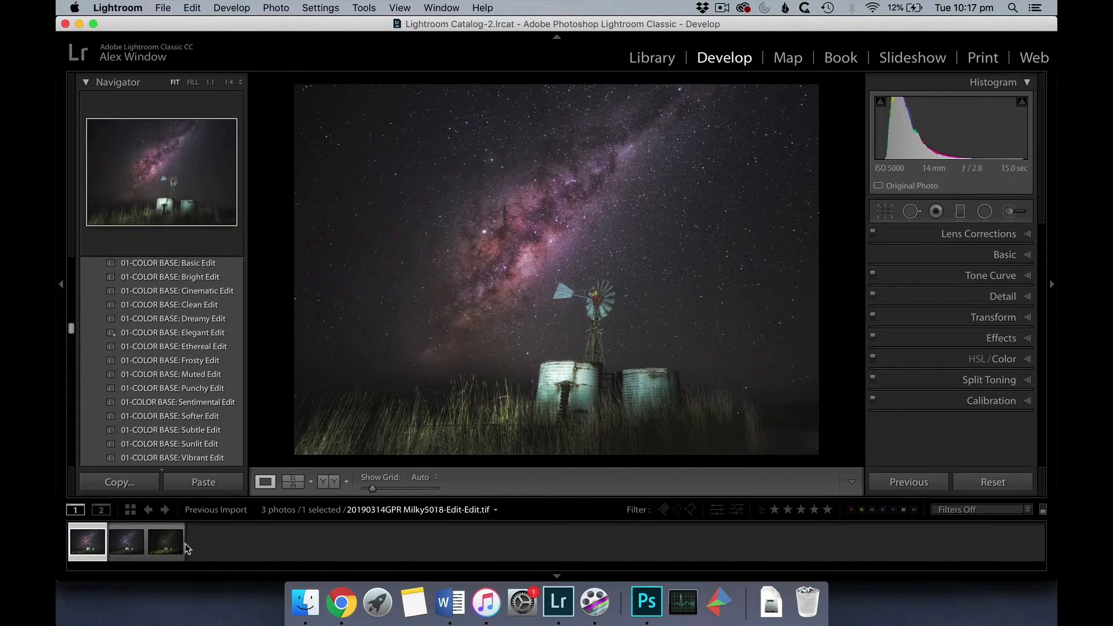
Compare the final windmill edit with the two earlier versions of the photo, including at full-screen size.
left_click(139, 532)
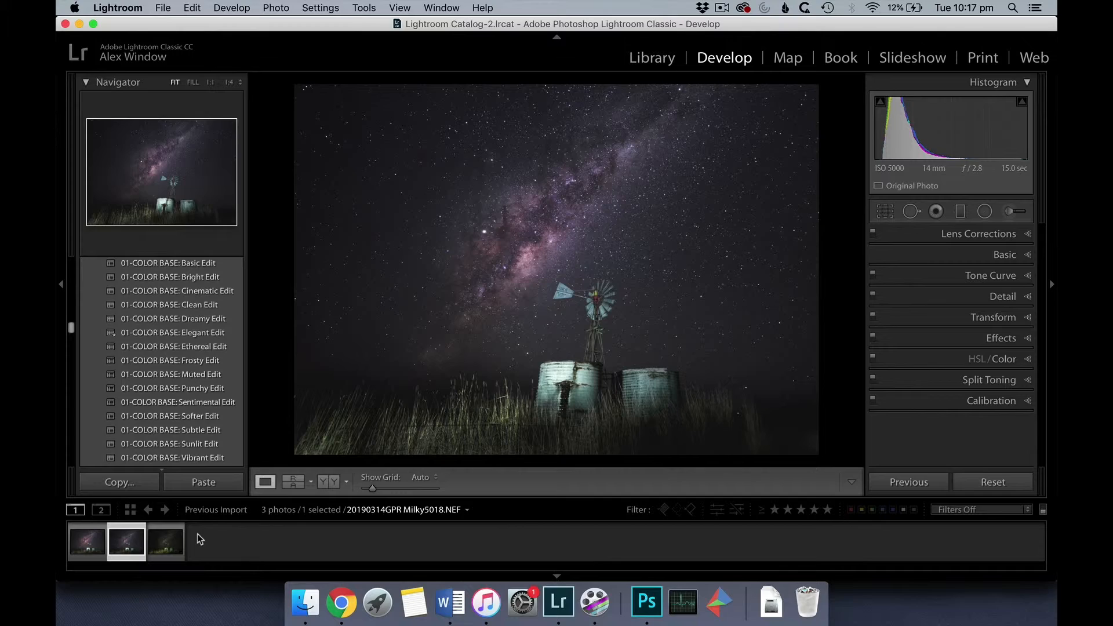
left_click(156, 536)
left_click(90, 531)
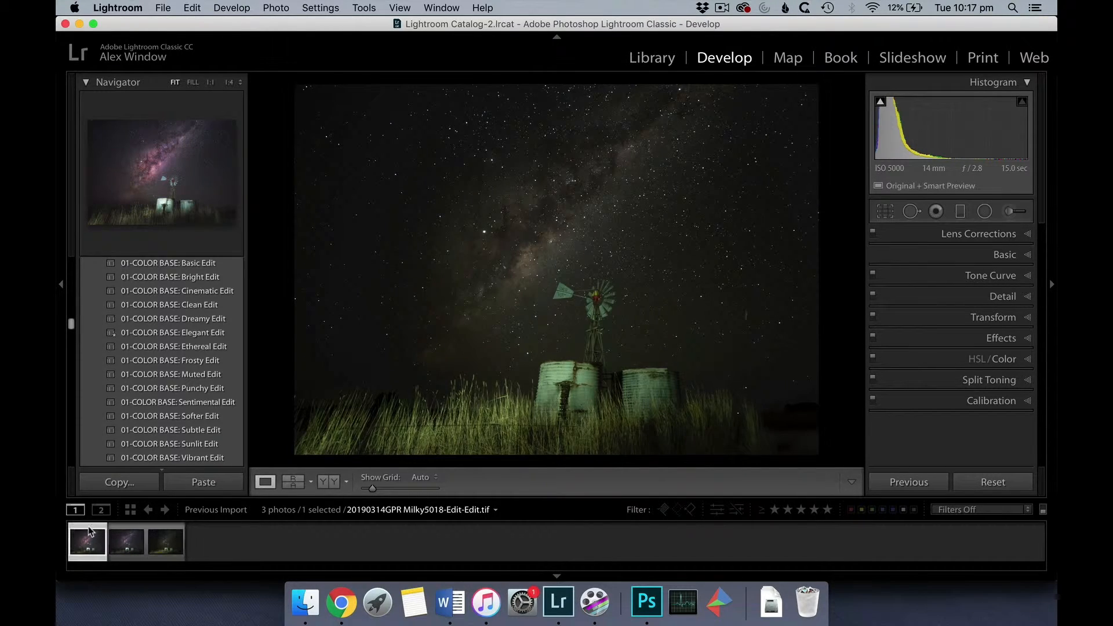
key("f")
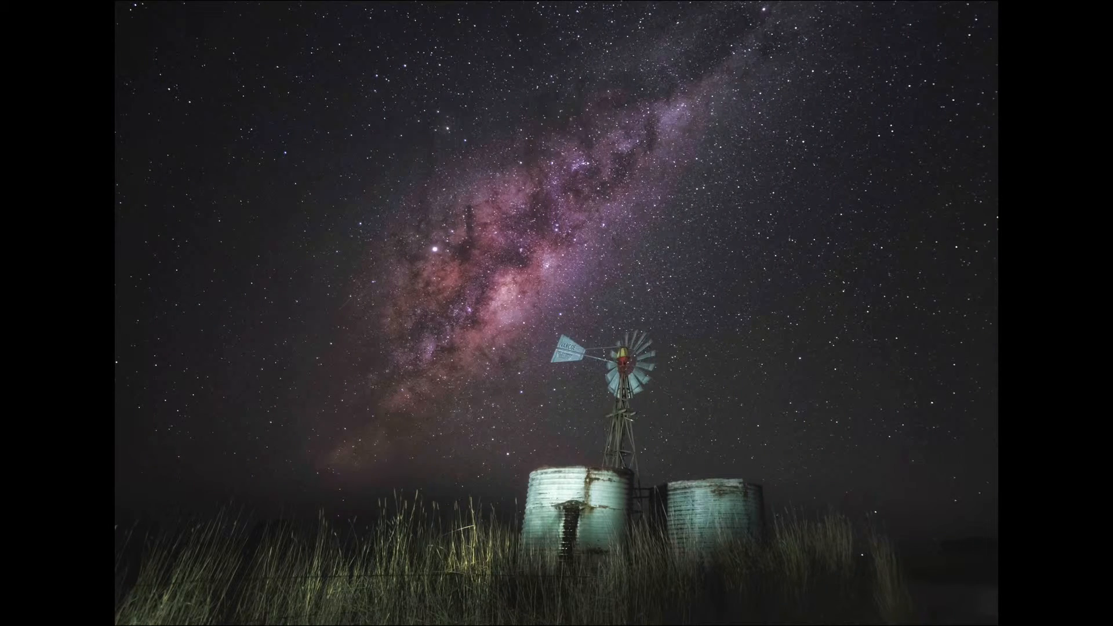
key("Right")
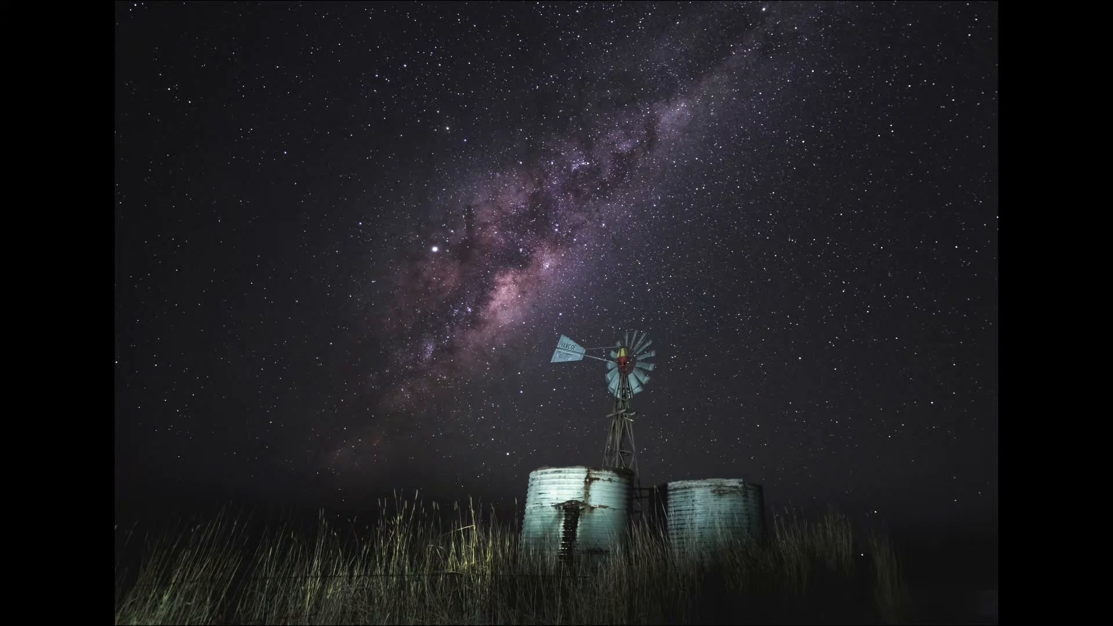
key("Right")
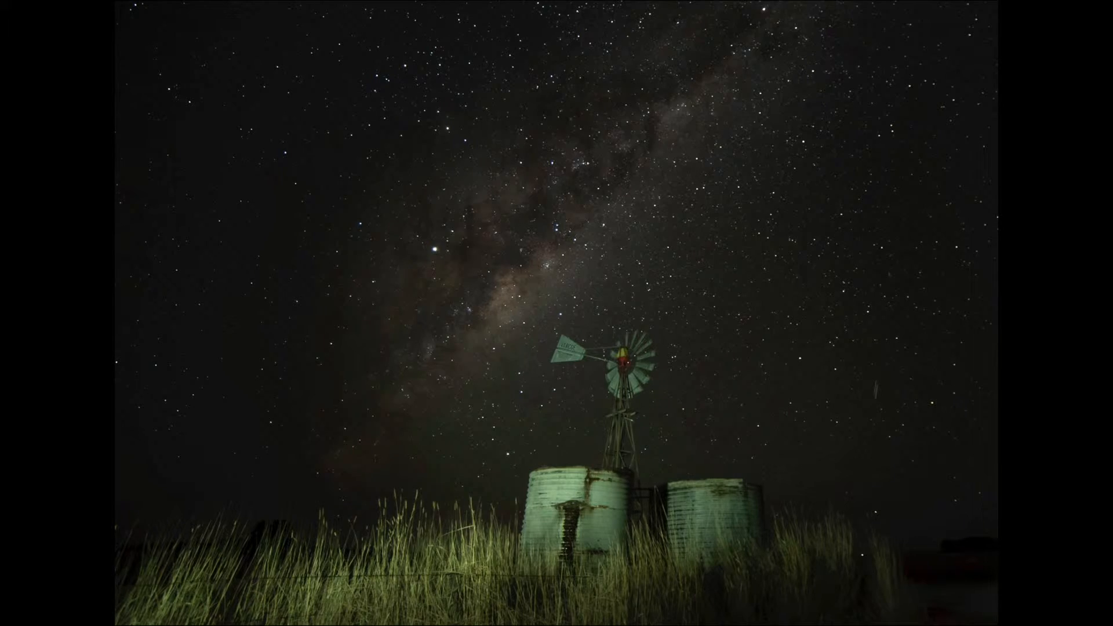
key("f")
Crop both sides of the final edited TIFF to a narrower frame and straighten it with the automatic angle.
left_click(87, 531)
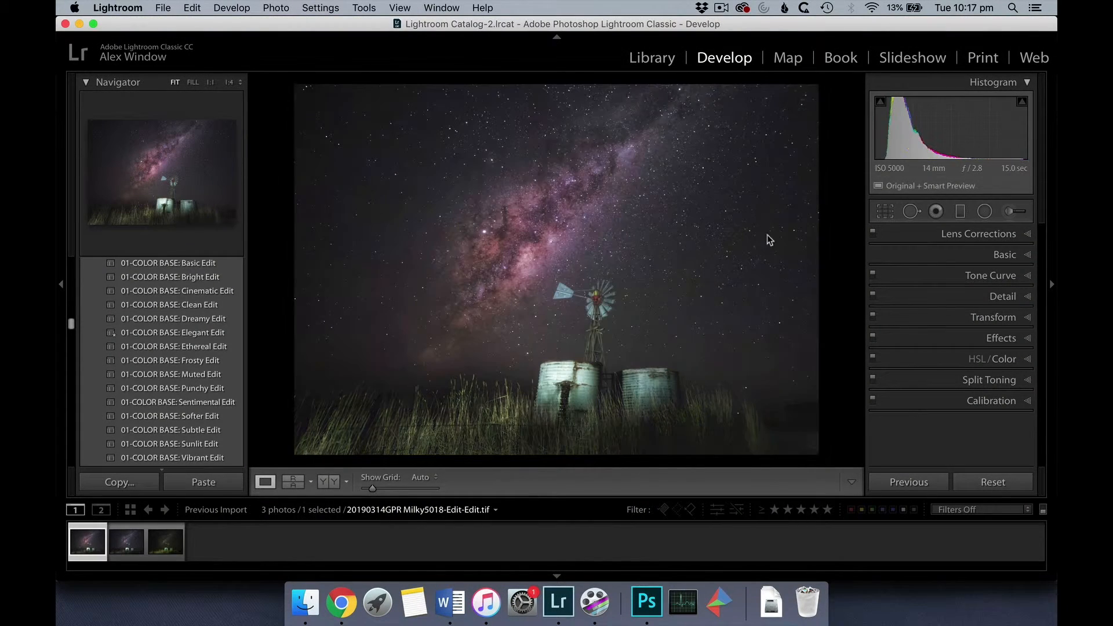
key("r")
left_click_drag(819, 270, 787, 269)
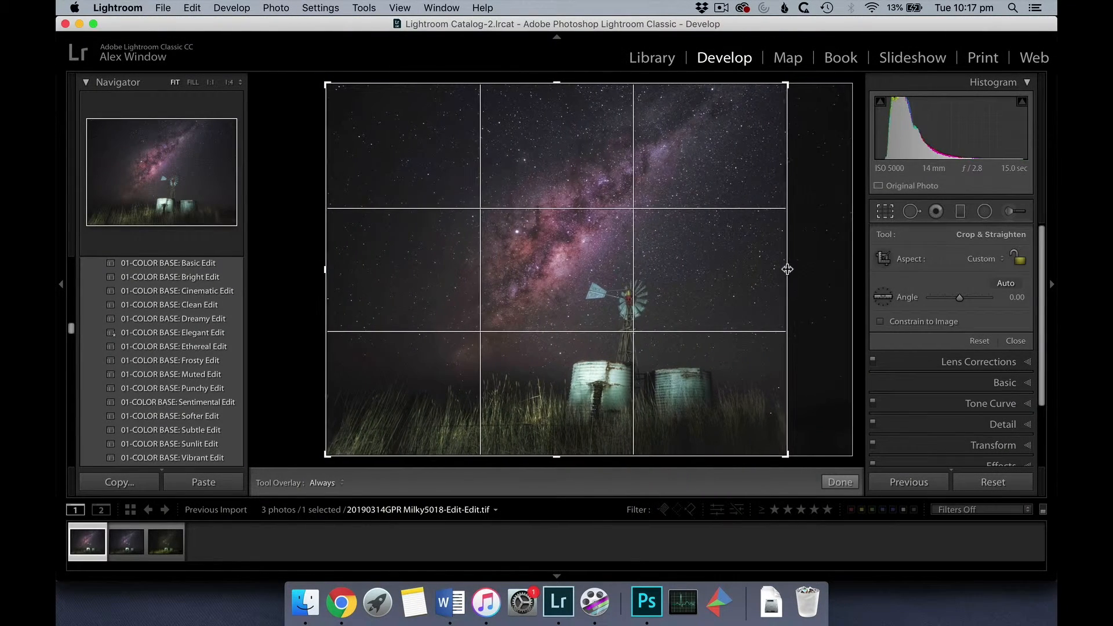
left_click_drag(329, 269, 360, 277)
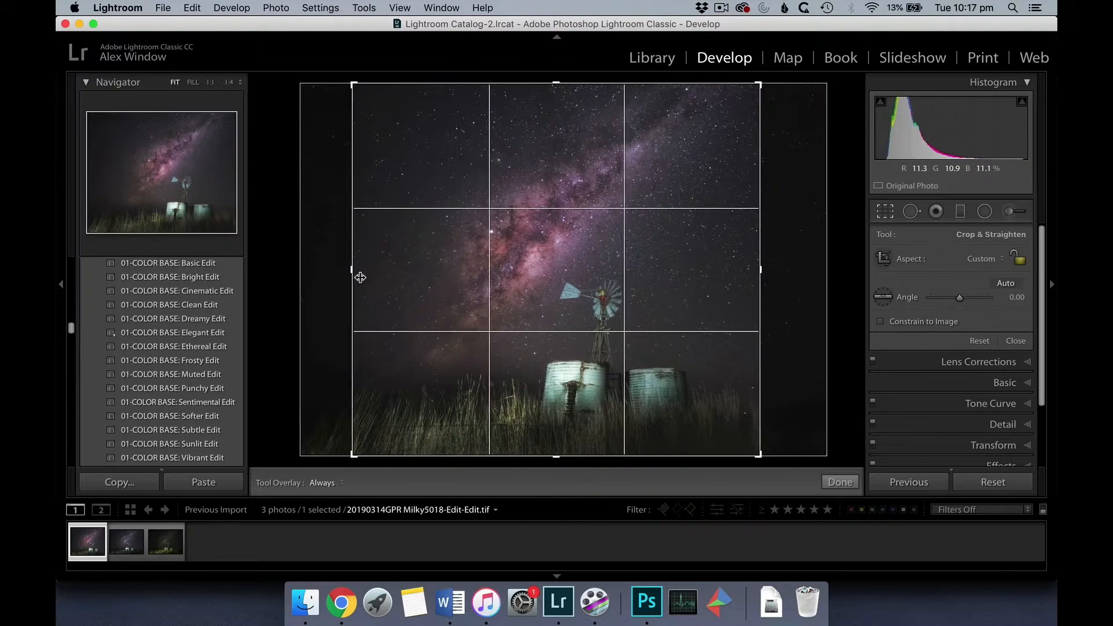
left_click(1004, 284)
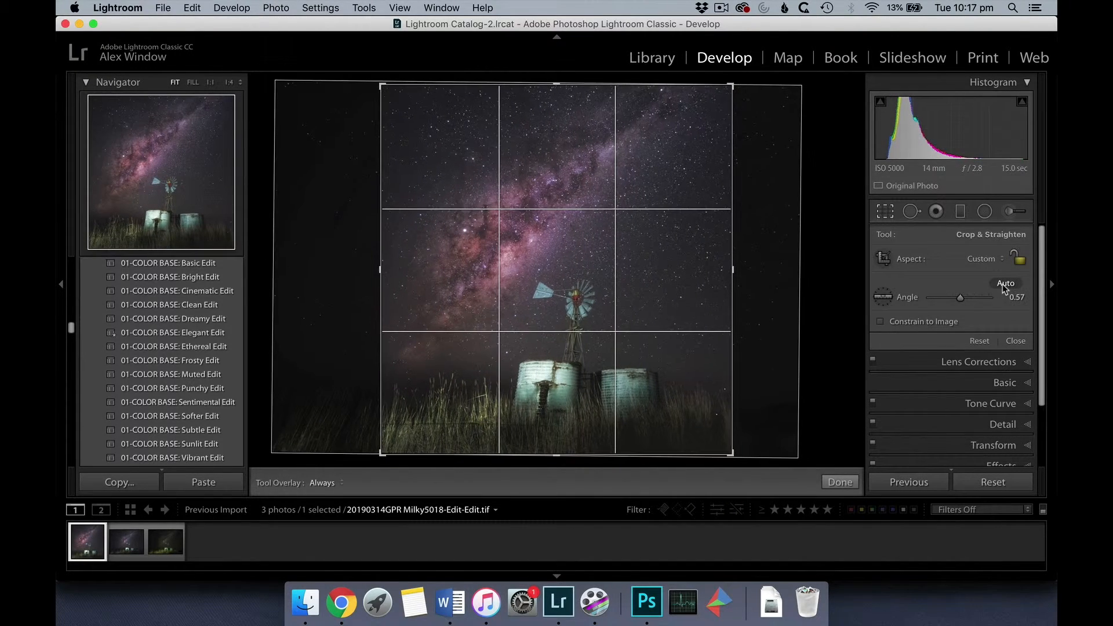